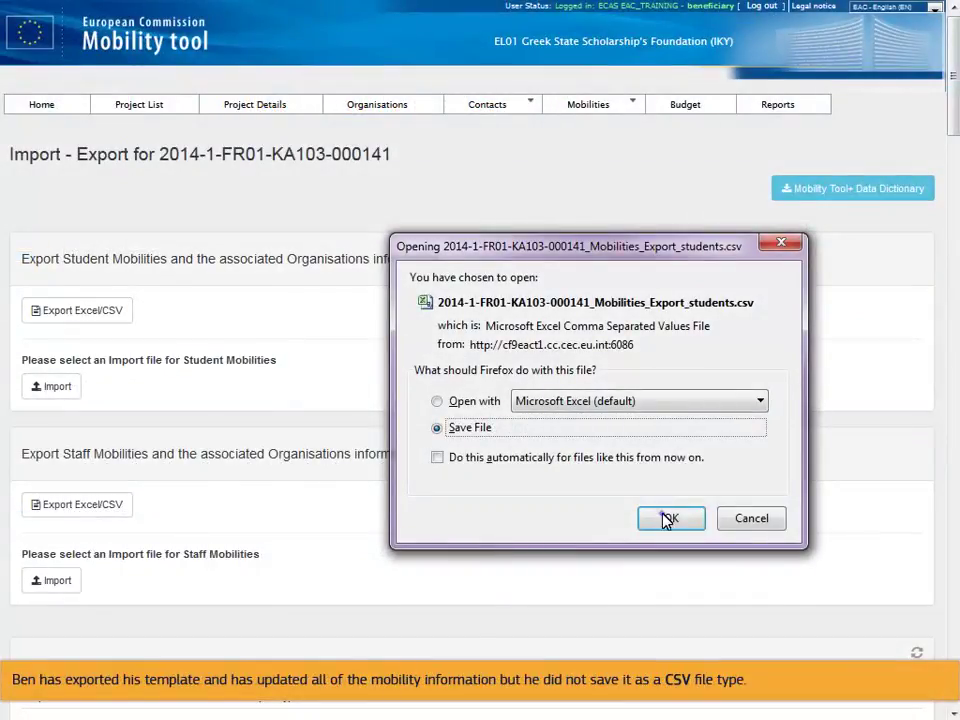
- Confirm saving the exported students file, then try importing the students .xlsx file under Student Mobilities
{"action": "left_click", "coordinate": [670, 517]}
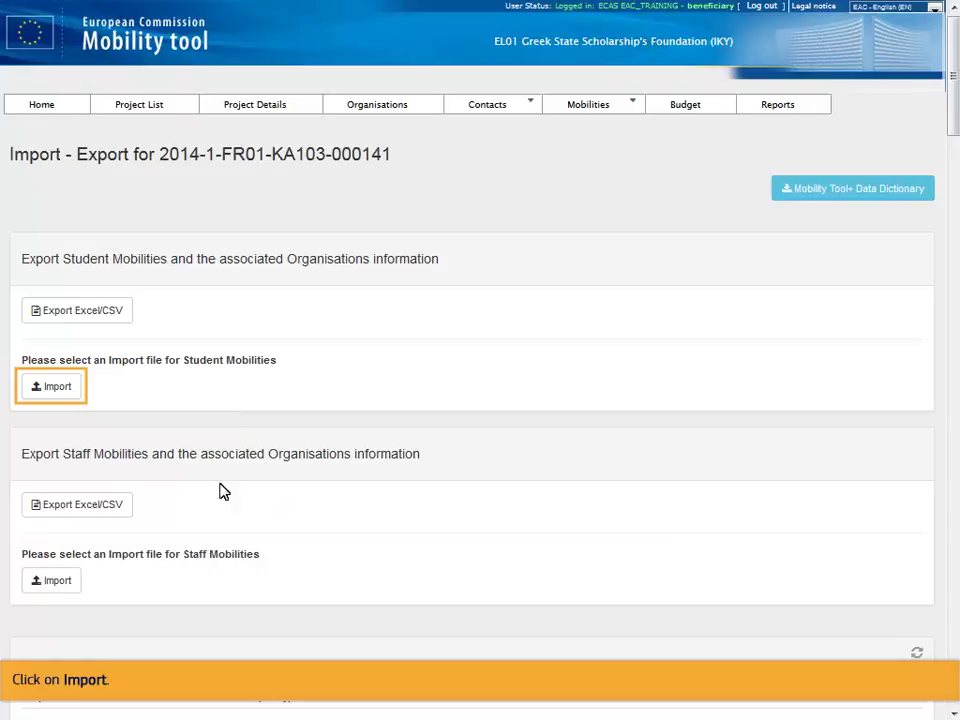
{"action": "left_click", "coordinate": [57, 388]}
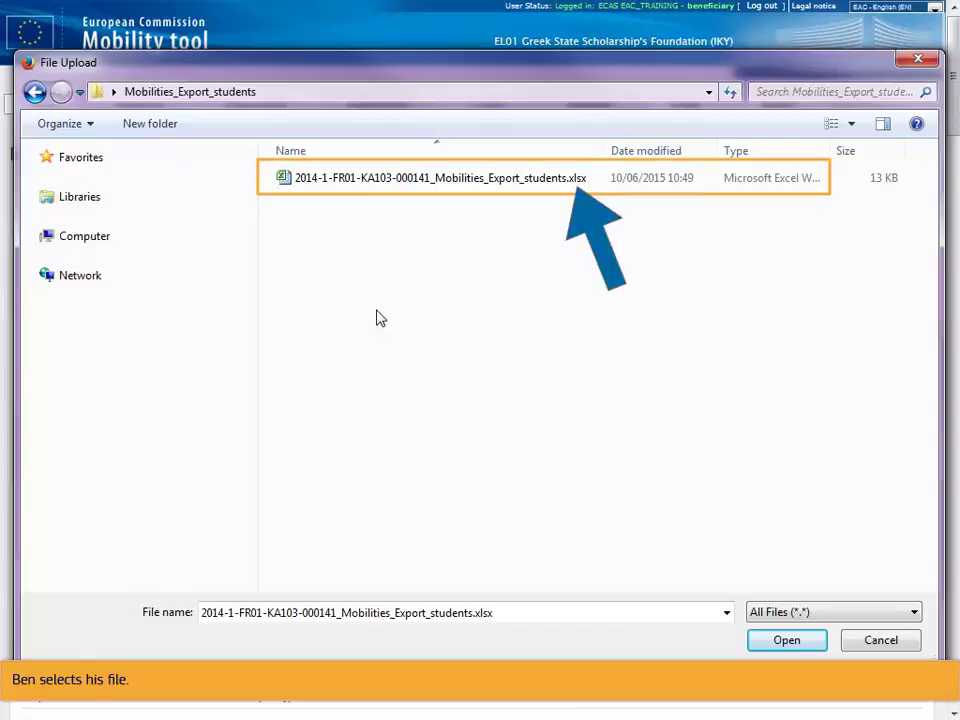
{"action": "left_click", "coordinate": [440, 180]}
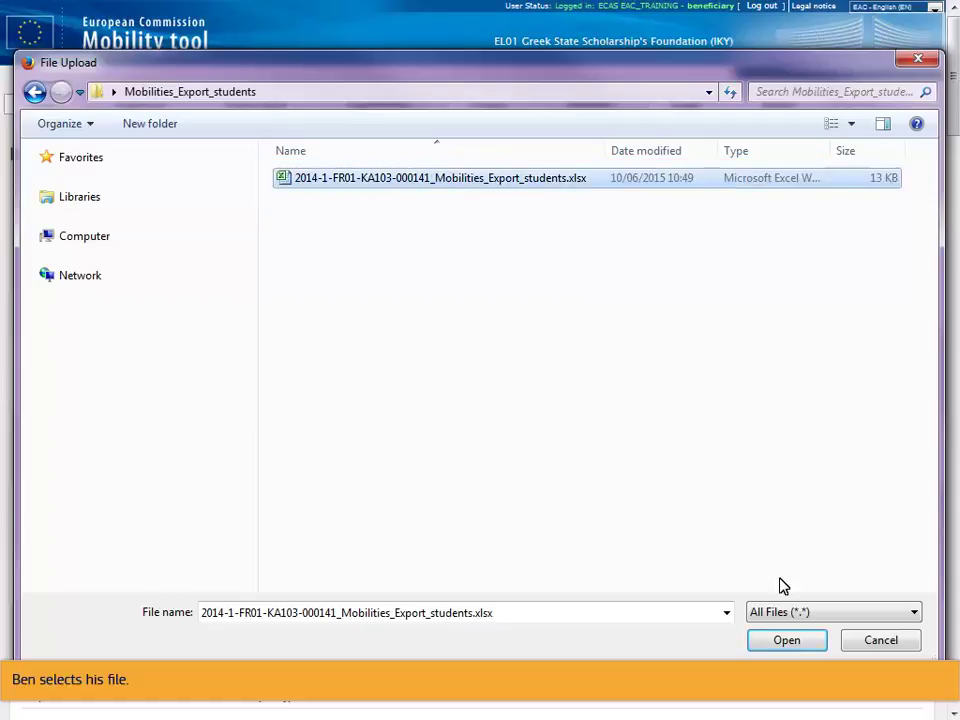
{"action": "left_click", "coordinate": [785, 642]}
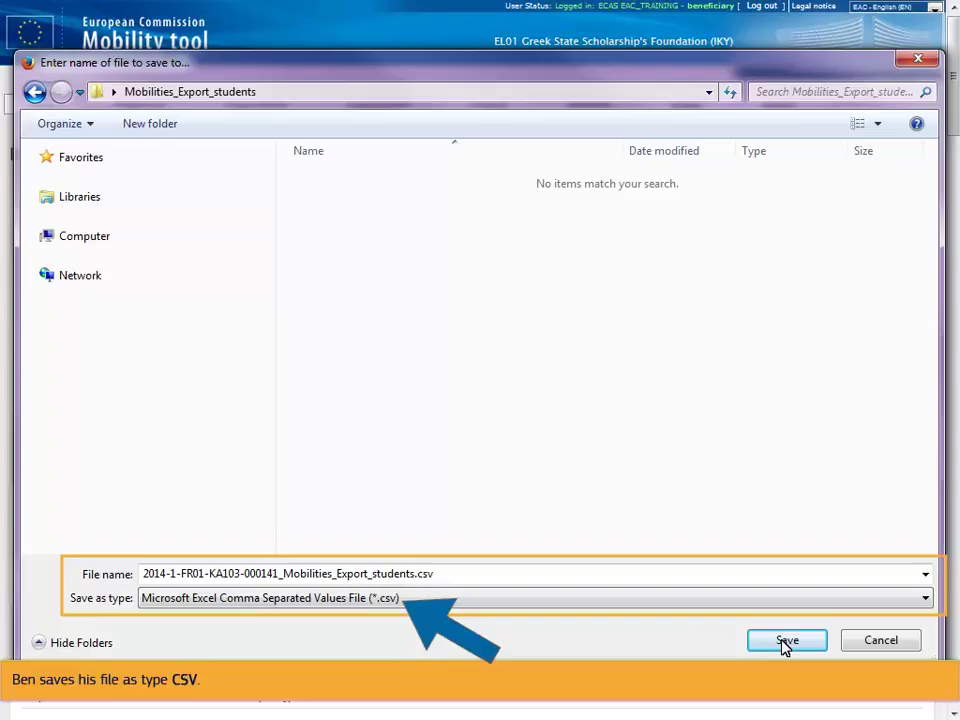
- Save the students file in CSV format and import that .csv file under Student Mobilities
{"action": "left_click", "coordinate": [786, 640]}
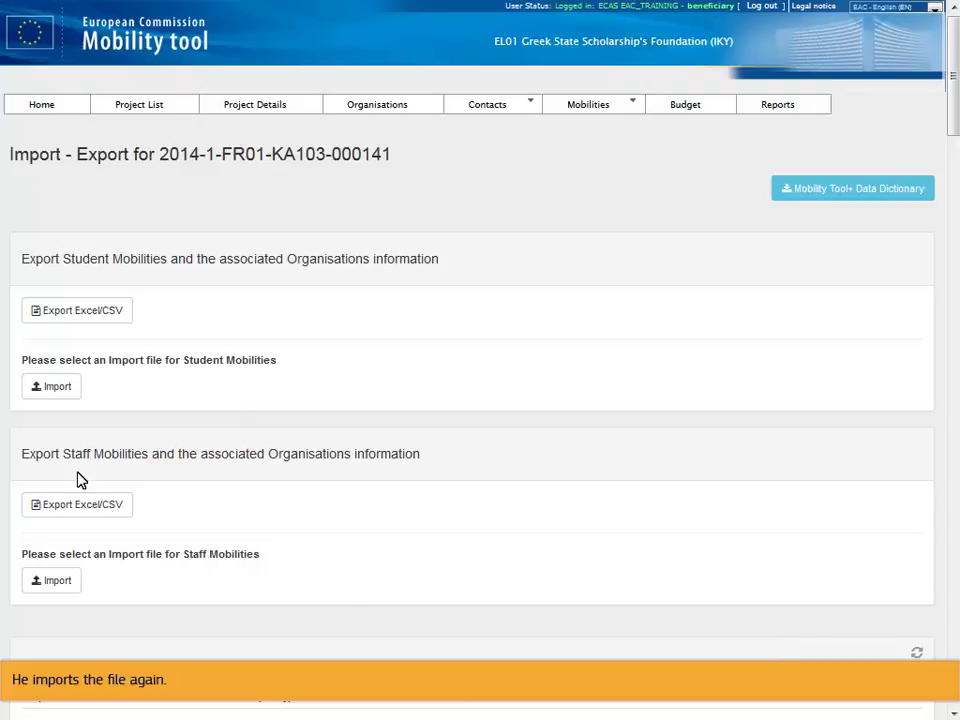
{"action": "left_click", "coordinate": [55, 389]}
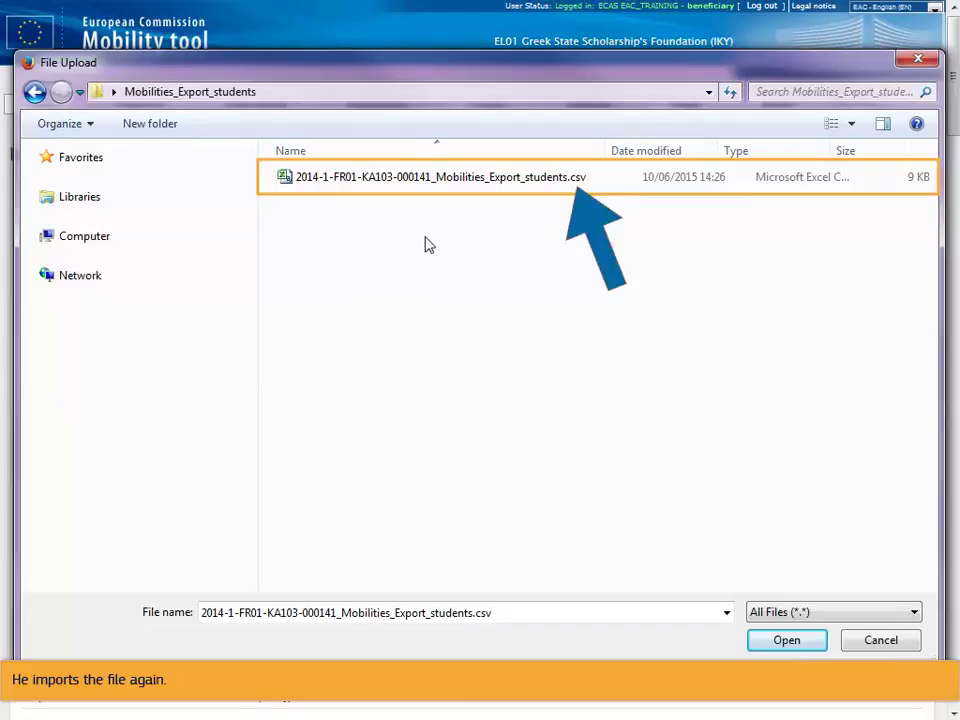
{"action": "left_click", "coordinate": [439, 182]}
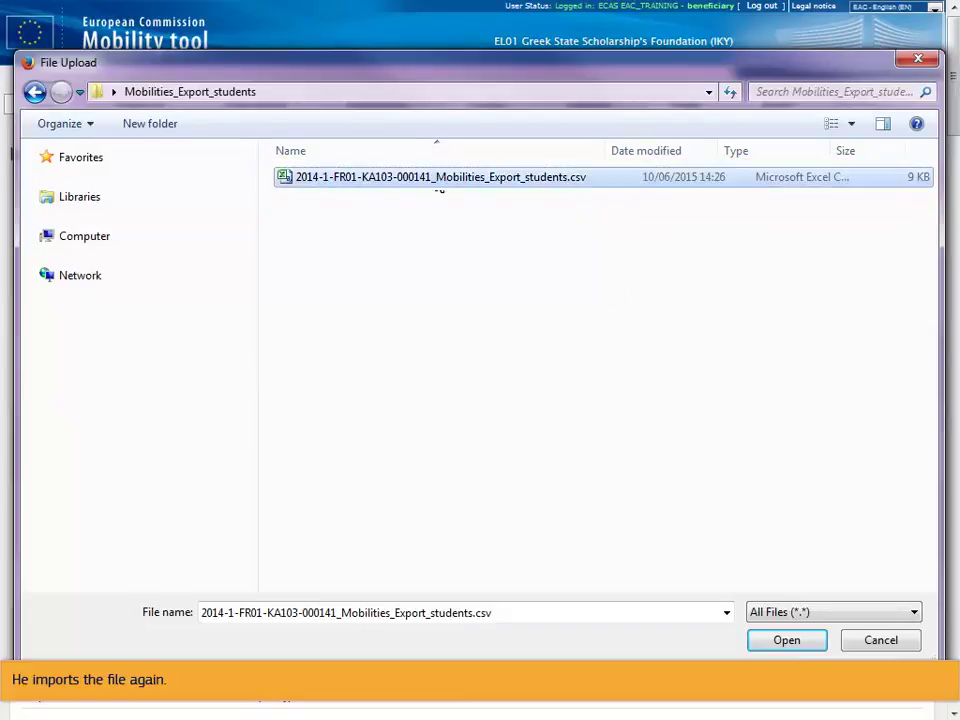
{"action": "left_click", "coordinate": [785, 641]}
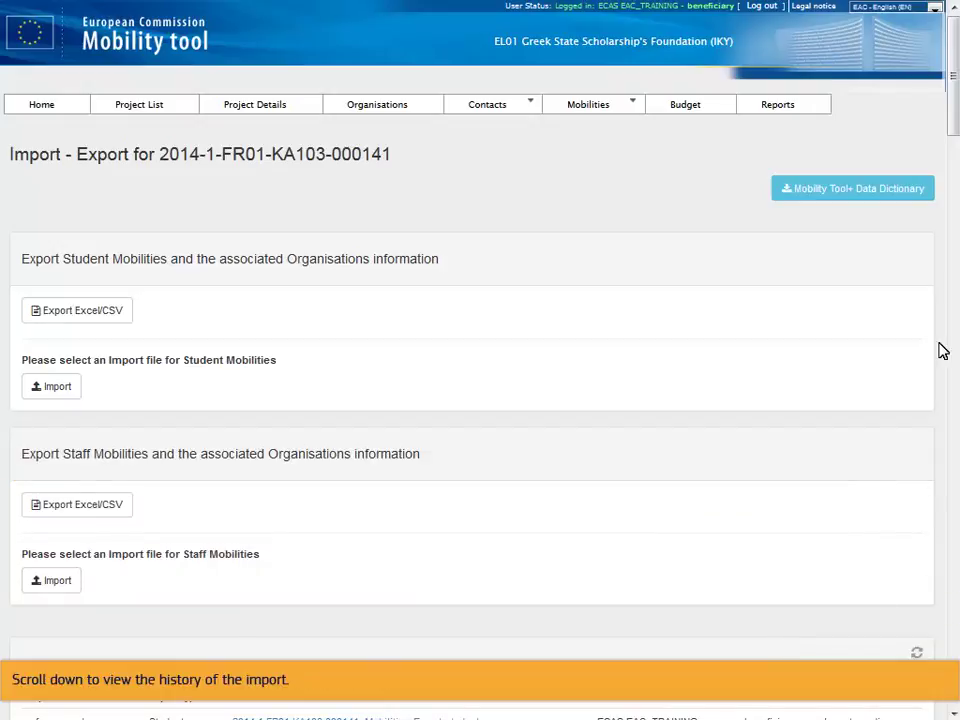
- Refresh the import history and open the failed import's error log in Microsoft Excel
{"action": "scroll", "coordinate": [951, 122], "scroll_direction": "down", "scroll_amount": 4}
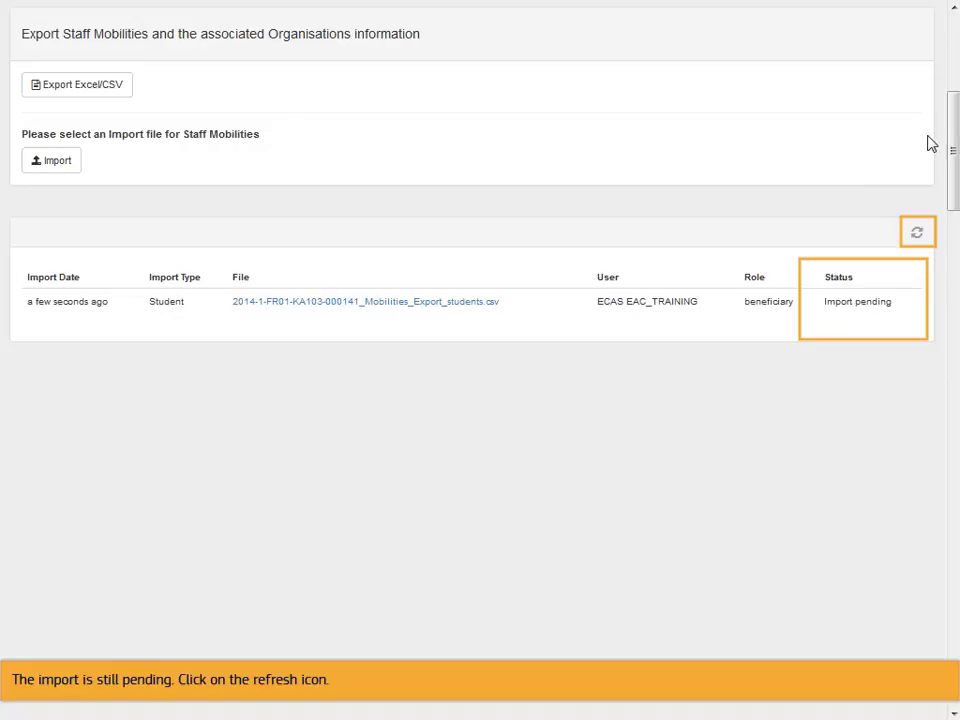
{"action": "left_click", "coordinate": [917, 234]}
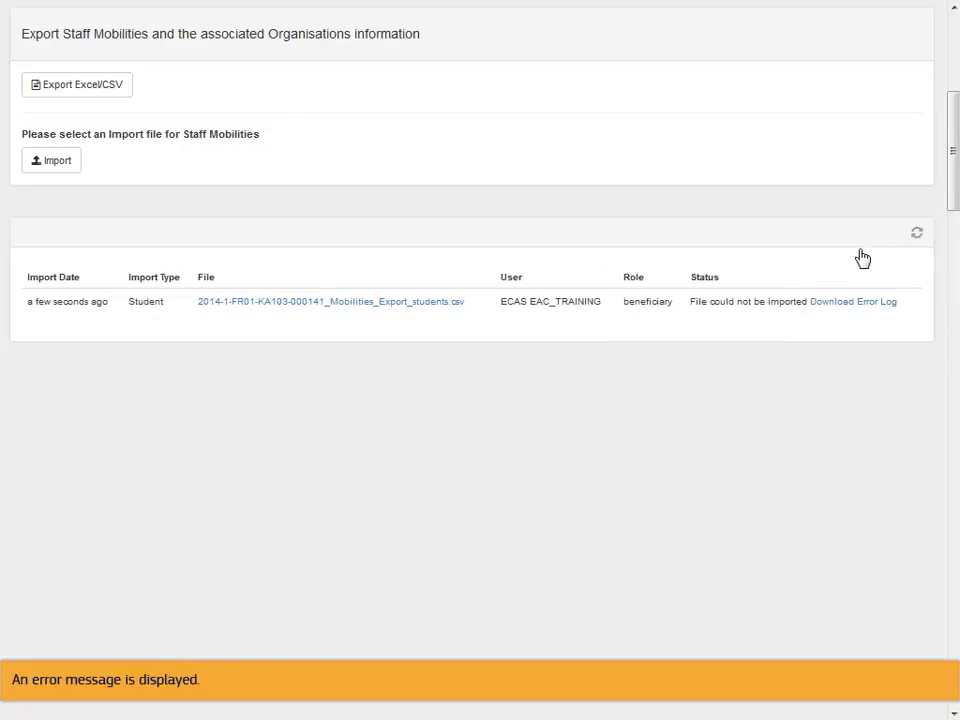
{"action": "left_click", "coordinate": [845, 308]}
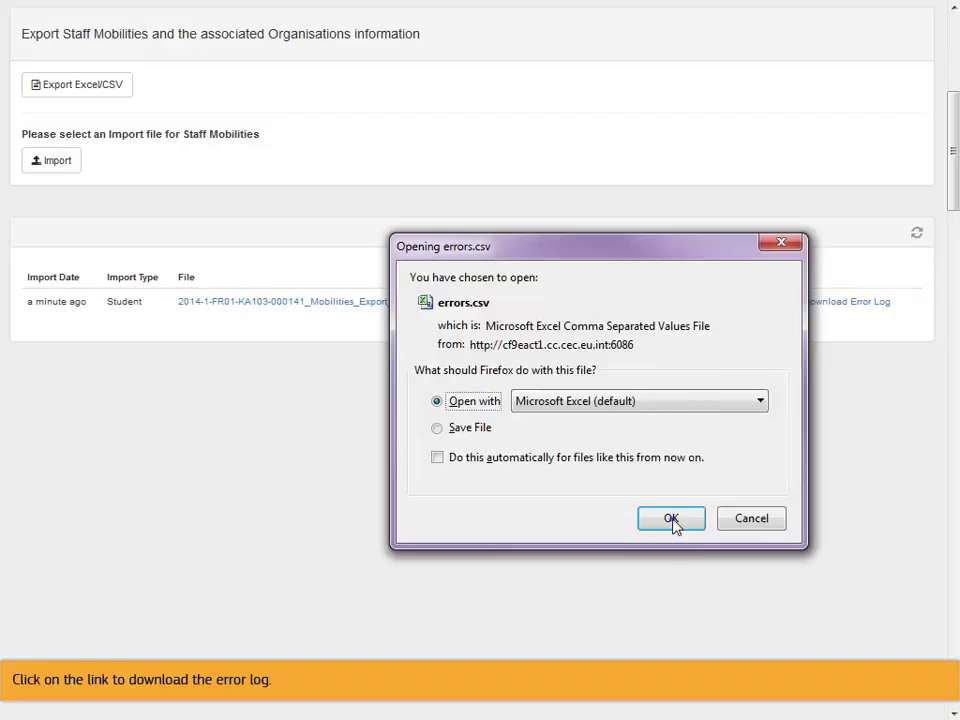
{"action": "left_click", "coordinate": [671, 519]}
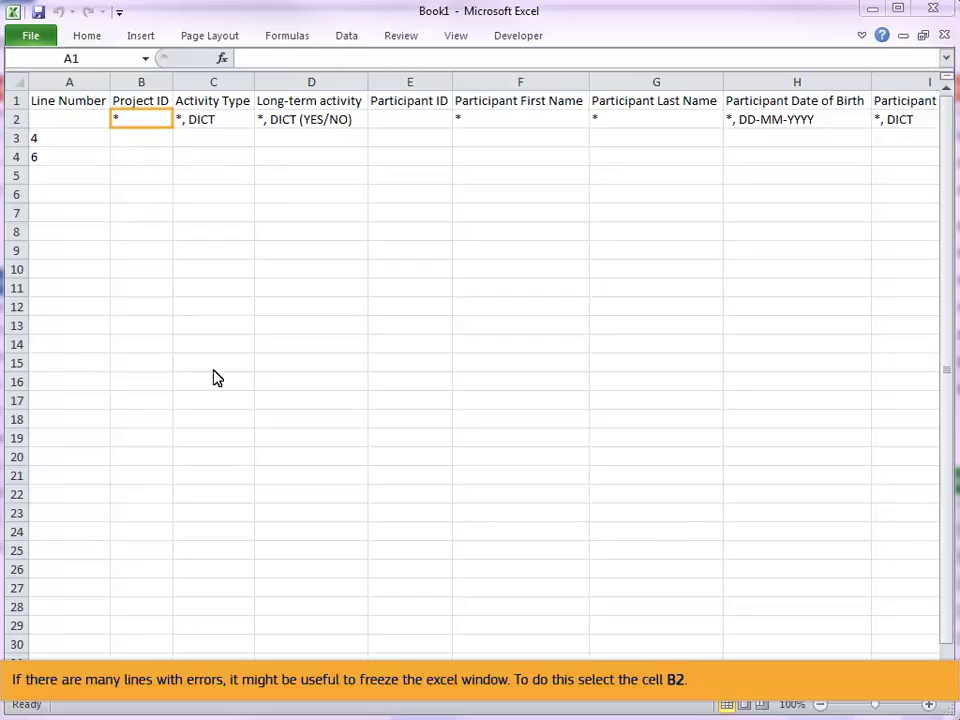
- Freeze panes at cell B2 in the error log so the headers and Line Number column stay visible
{"action": "left_click", "coordinate": [130, 120]}
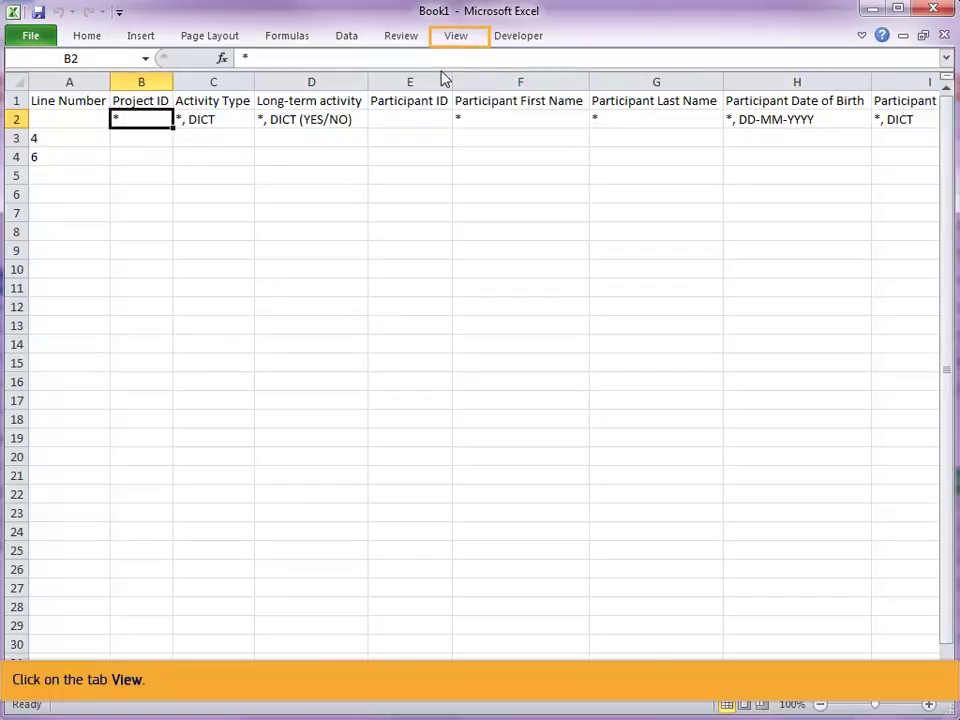
{"action": "left_click", "coordinate": [463, 42]}
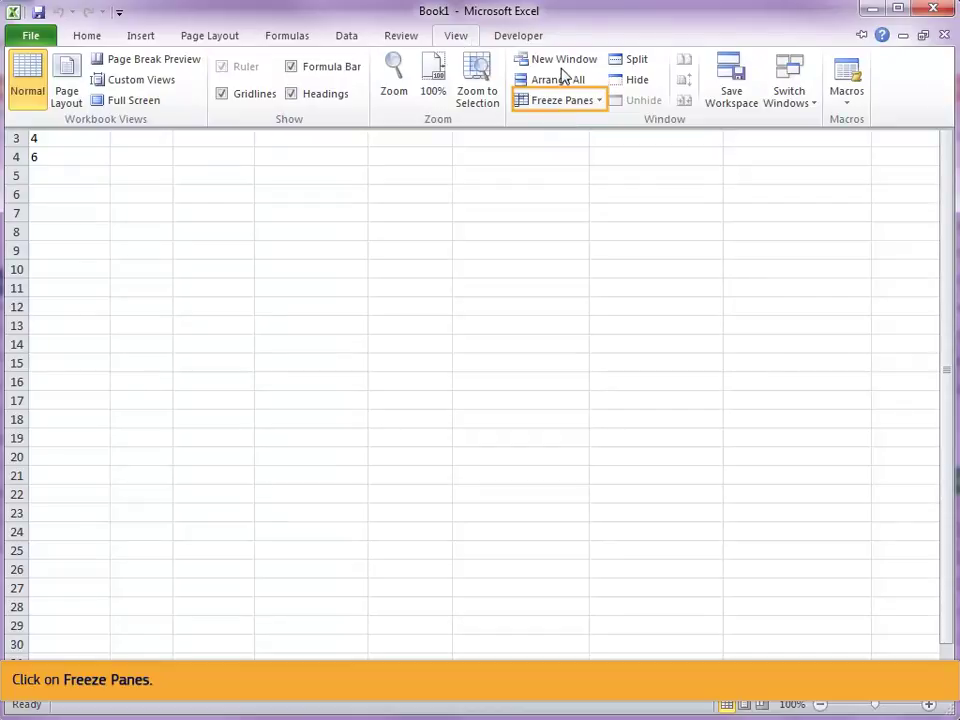
{"action": "left_click", "coordinate": [574, 101]}
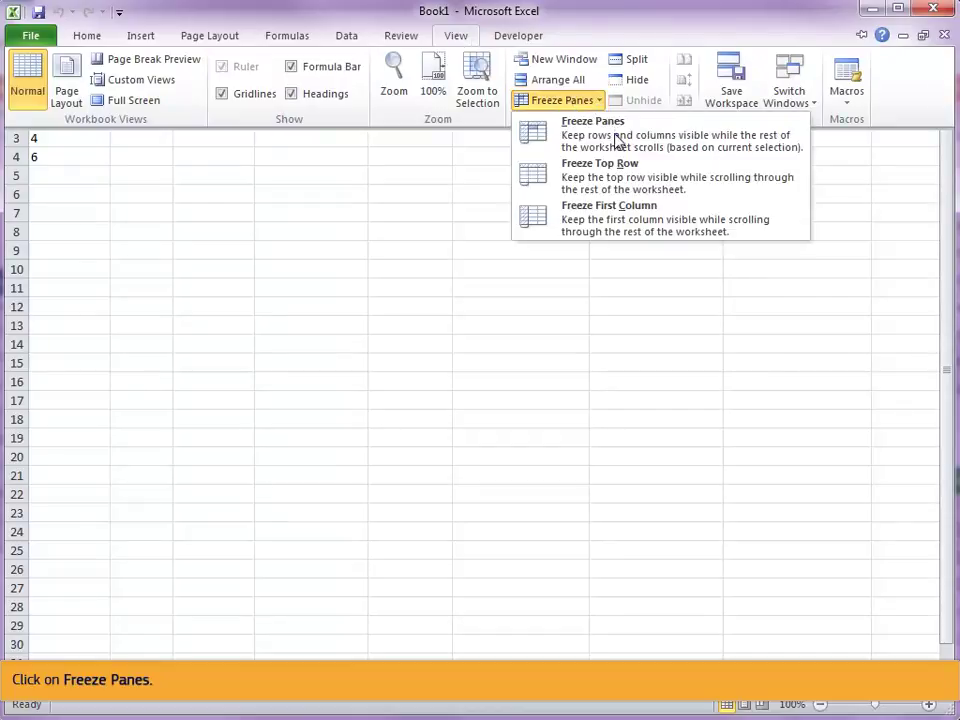
{"action": "left_click", "coordinate": [616, 144]}
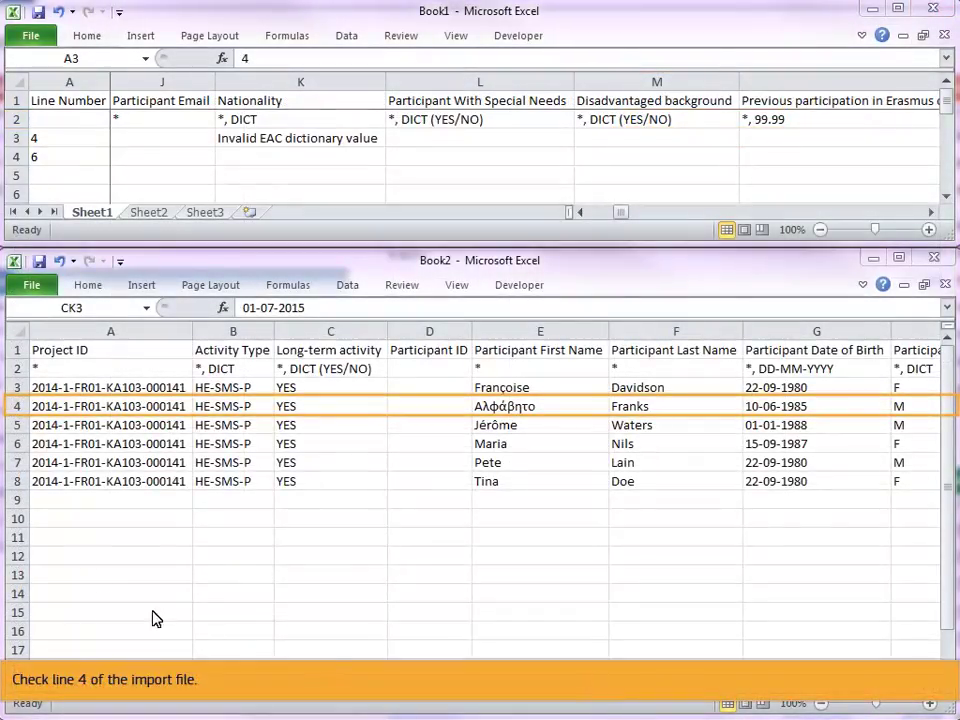
- Select line 4 in the import file and scroll right to its Nationality value in column J
{"action": "left_click", "coordinate": [18, 406]}
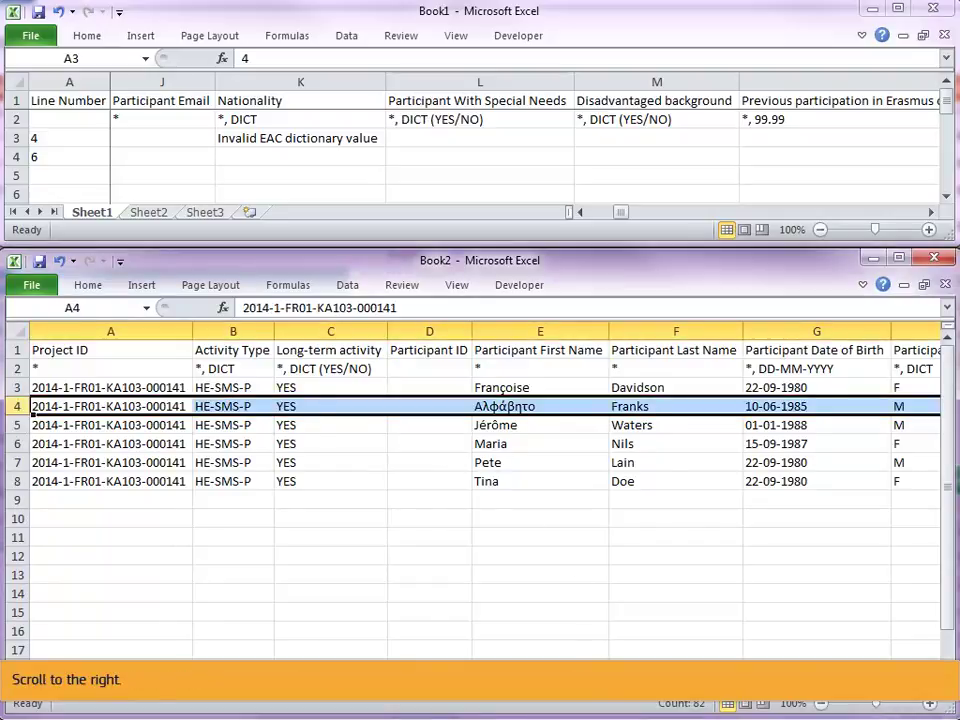
{"action": "scroll", "coordinate": [596, 643], "scroll_direction": "right", "scroll_amount": 5}
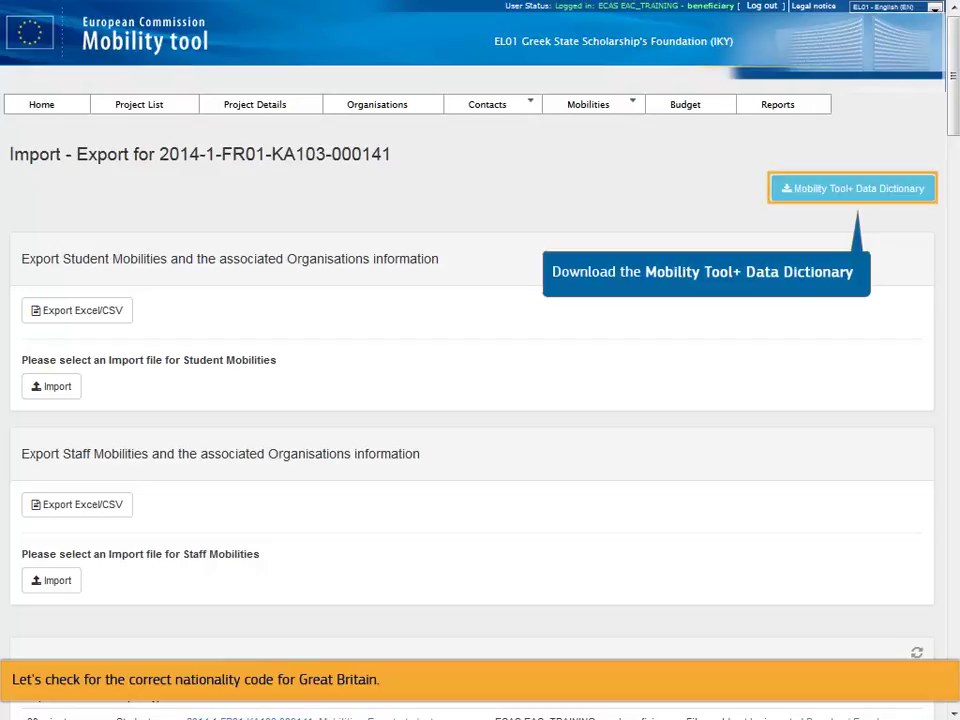
- Open the Data Dictionary's Countries section and scroll to the UK code for United Kingdom
{"action": "left_click", "coordinate": [858, 195]}
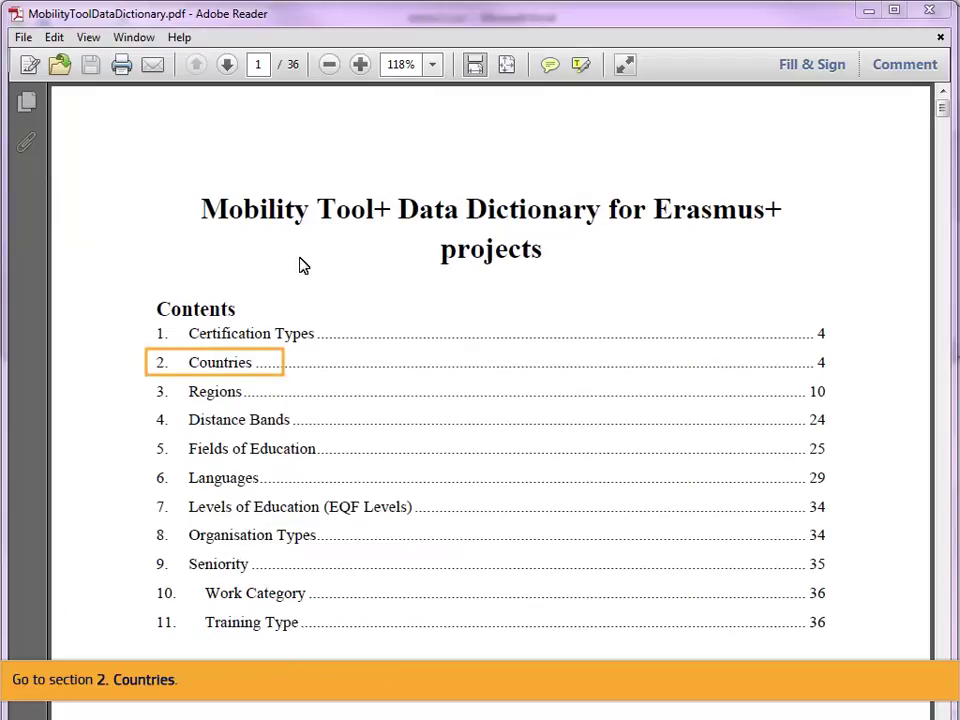
{"action": "left_click", "coordinate": [214, 364]}
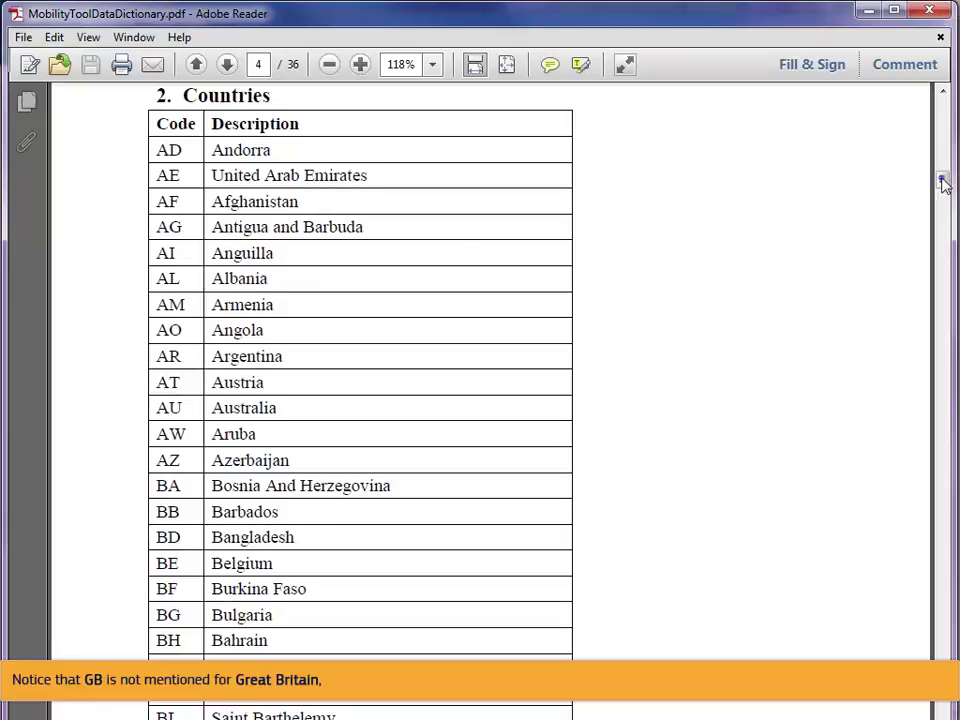
{"action": "left_click_drag", "start_coordinate": [942, 183], "coordinate": [942, 285]}
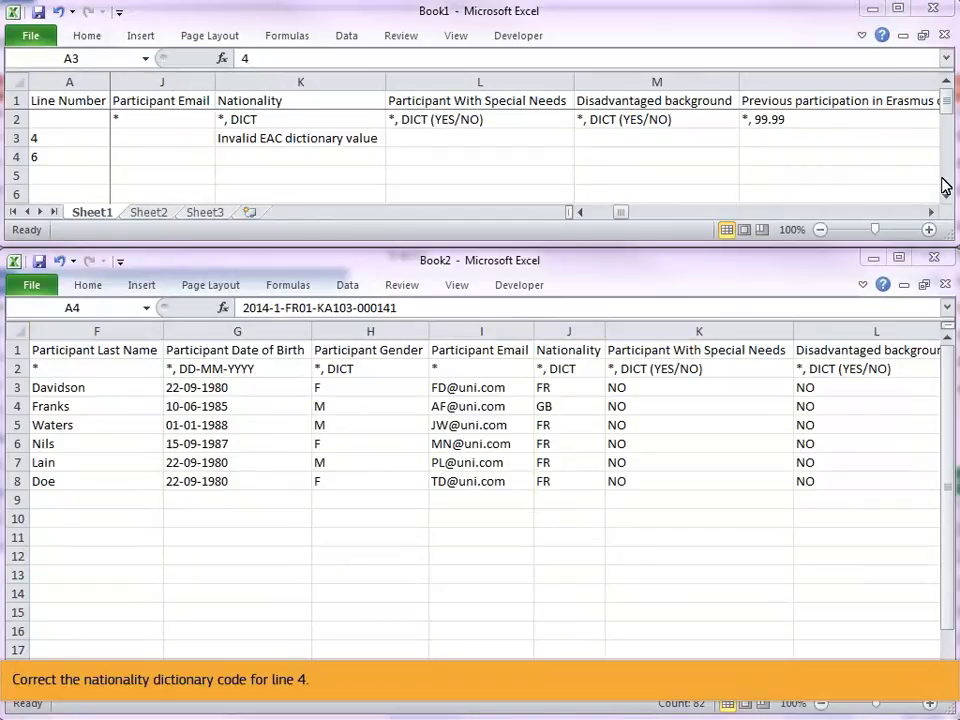
- Change line 4's Nationality in J4 from GB to UK and recheck line 4 in both sheets
{"action": "double_click", "coordinate": [563, 404]}
{"action": "type", "text": "UK"}
{"action": "key", "text": "ctrl+Return"}
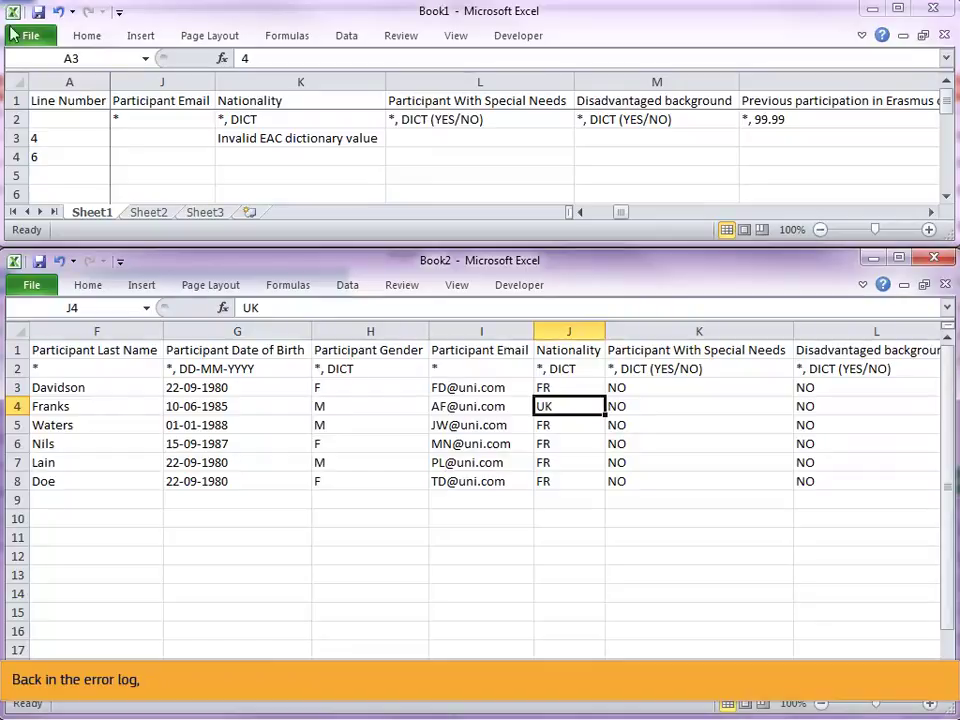
{"action": "left_click", "coordinate": [17, 140]}
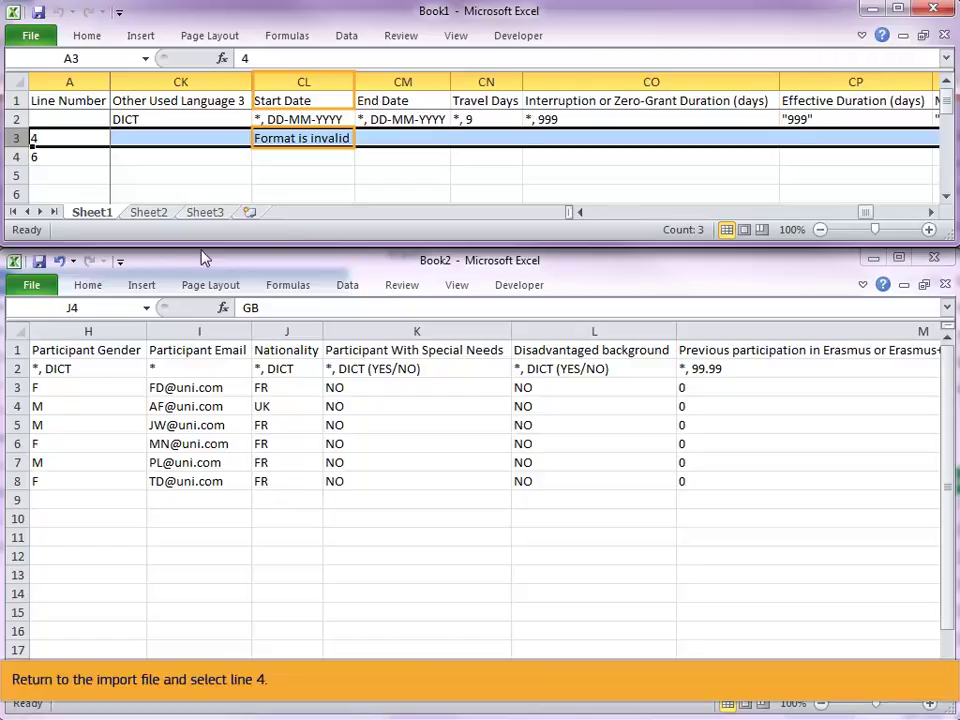
{"action": "left_click", "coordinate": [18, 406]}
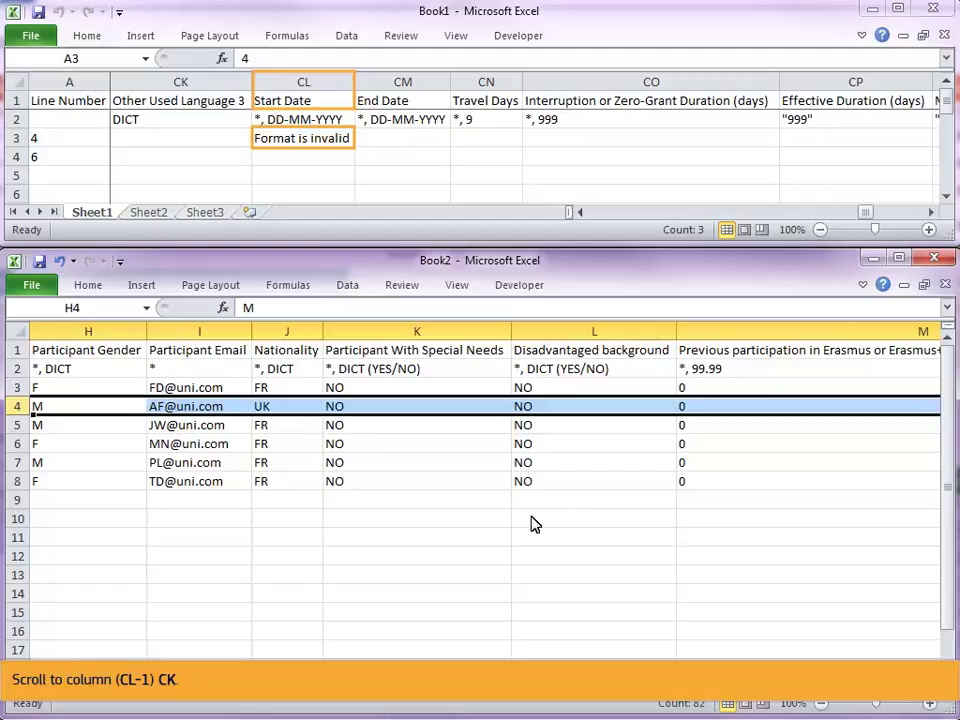
{"action": "left_click_drag", "start_coordinate": [611, 686], "coordinate": [615, 690]}
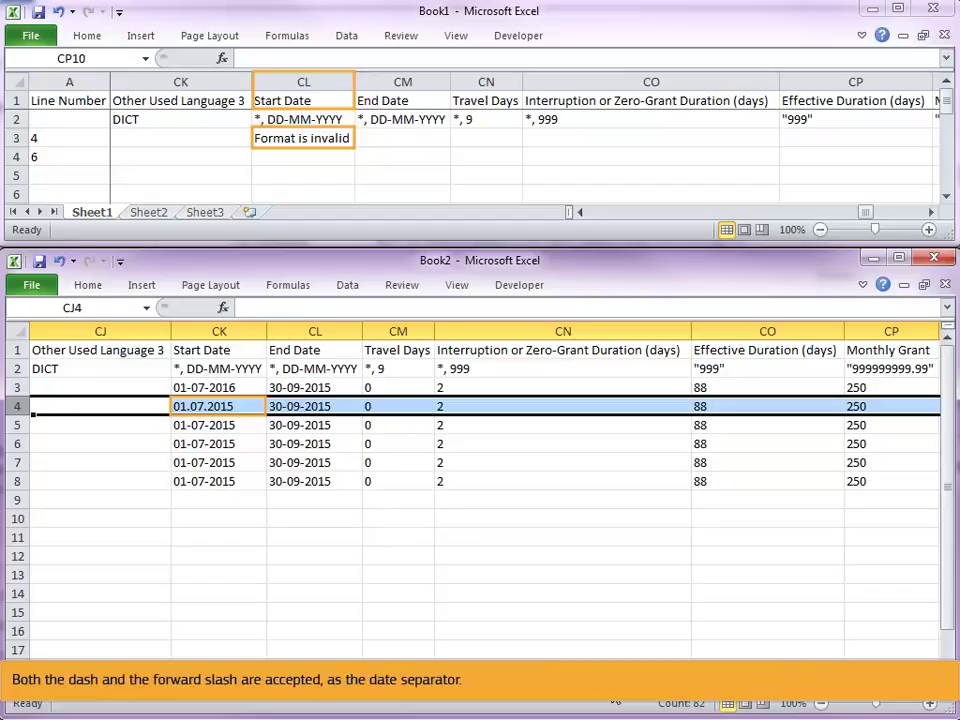
- Replace the dots in CK4's start date with dashes so it reads 01-07-2015
{"action": "left_click", "coordinate": [232, 408]}
{"action": "key", "text": "F2"}
{"action": "key", "text": "Home"}
{"action": "key", "text": "Right"}
{"action": "key", "text": "Right"}
{"action": "key", "text": "Delete"}
{"action": "type", "text": "-"}
{"action": "key", "text": "Right"}
{"action": "key", "text": "Right"}
{"action": "key", "text": "Delete"}
{"action": "type", "text": "-"}
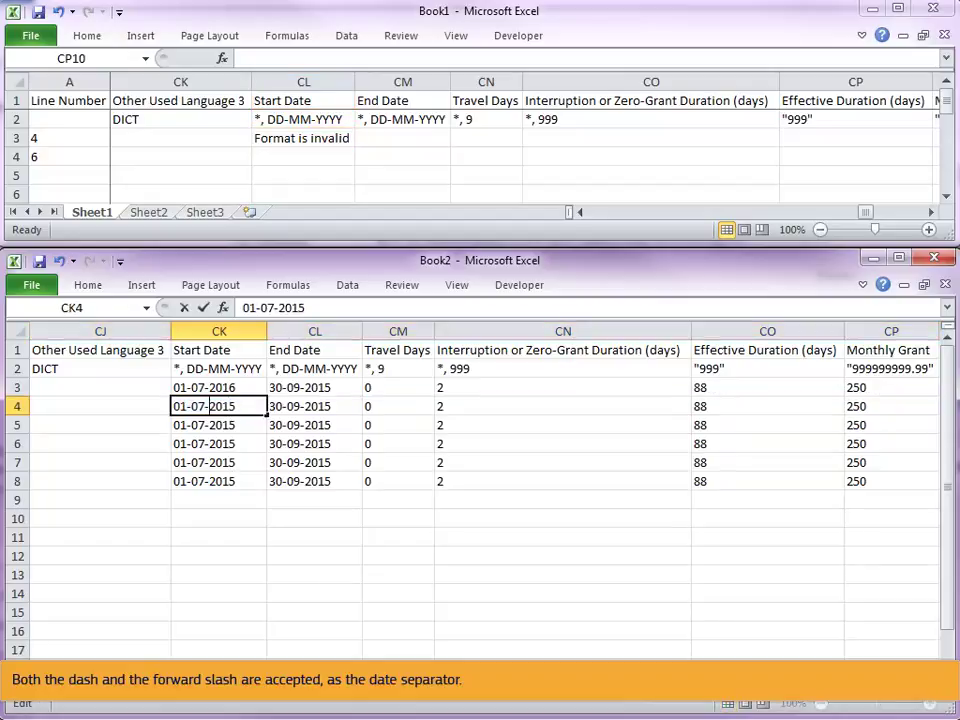
{"action": "key", "text": "Return"}
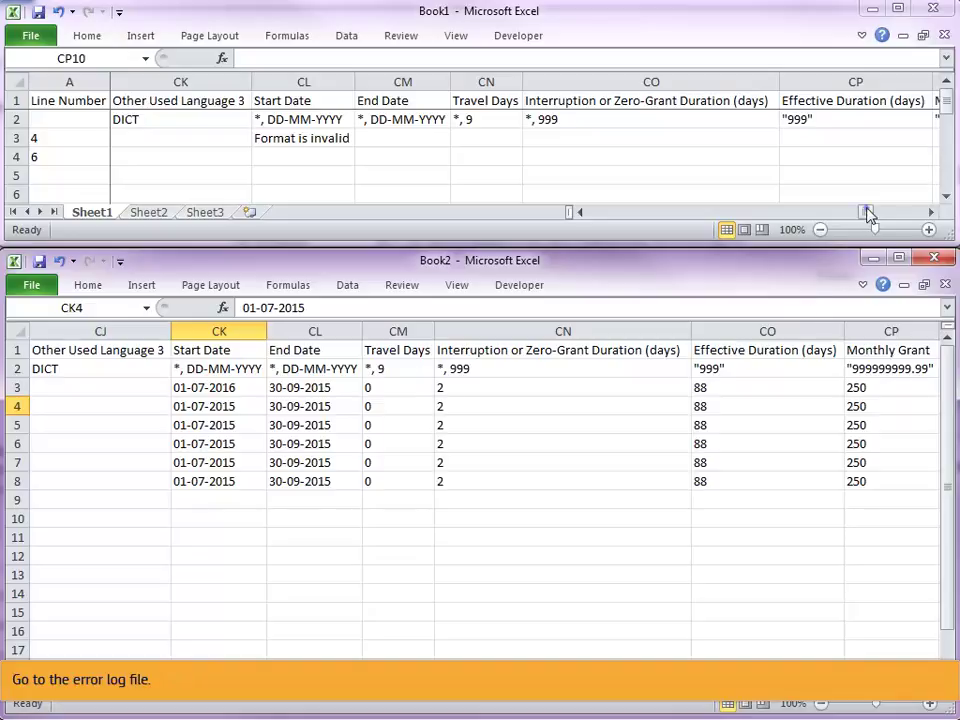
- Scroll the error log to column CT and change cell CS6 from 733,2 to 733.2
{"action": "left_click_drag", "start_coordinate": [866, 212], "coordinate": [890, 212]}
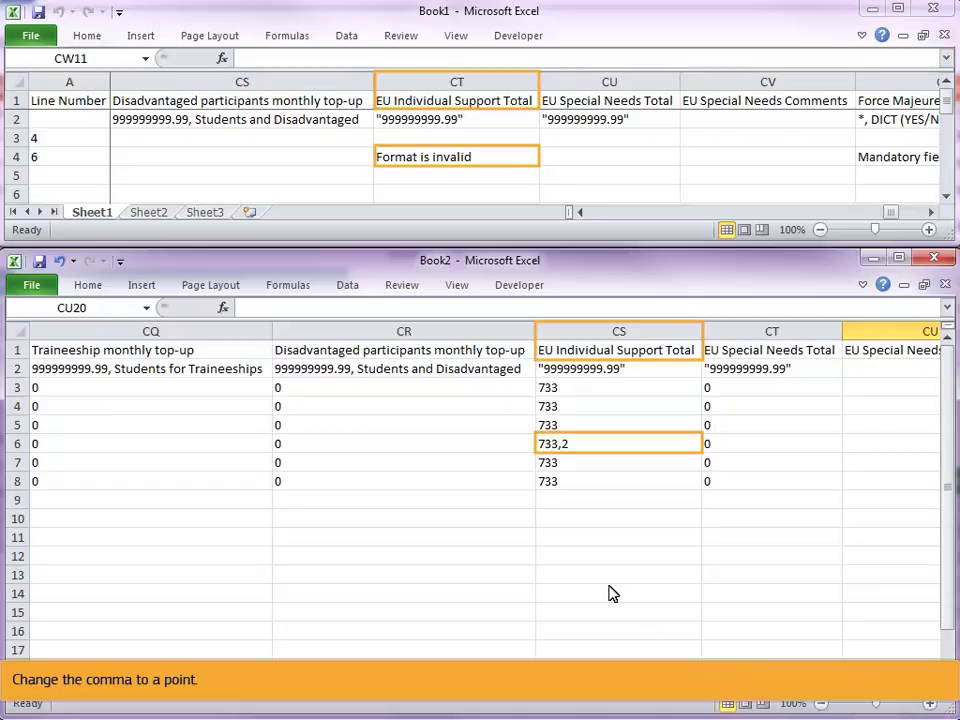
{"action": "double_click", "coordinate": [563, 443]}
{"action": "key", "text": "BackSpace"}
{"action": "type", "text": "."}
{"action": "key", "text": "ctrl+Return"}
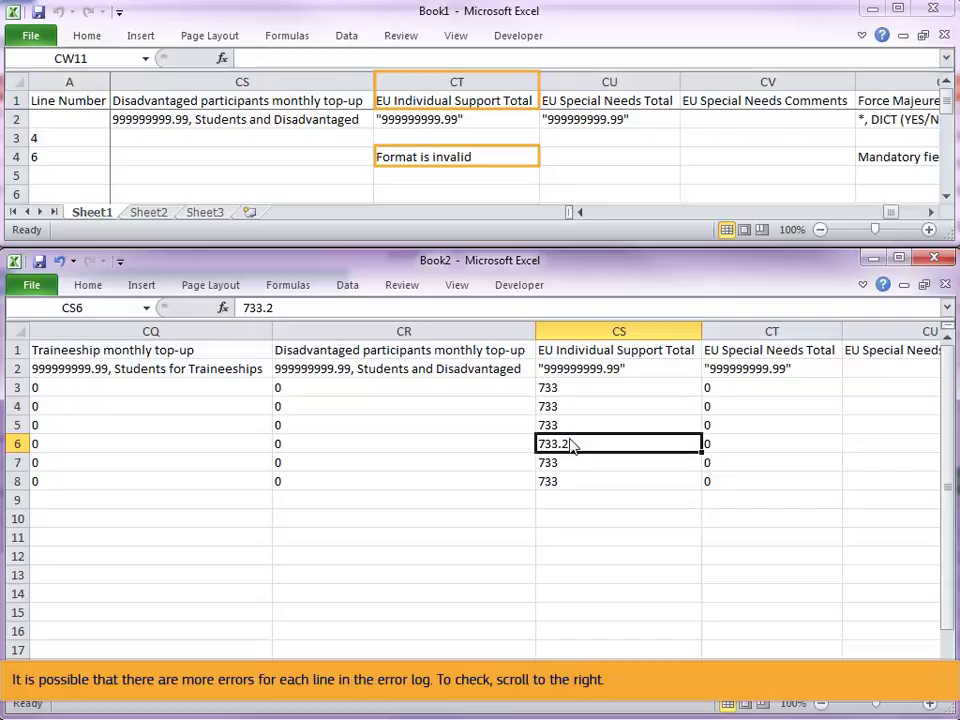
- Bring the Force Majeure error into view and enter NO in the empty cell CV6
{"action": "left_click", "coordinate": [894, 214]}
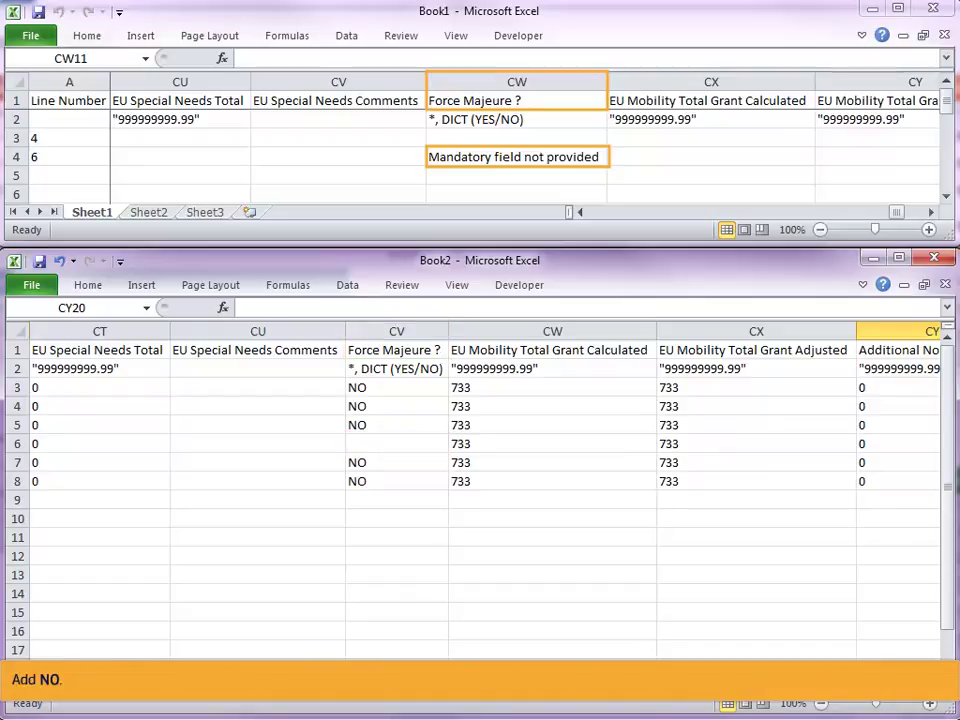
{"action": "left_click", "coordinate": [393, 445]}
{"action": "type", "text": "NO"}
{"action": "key", "text": "ctrl+Return"}
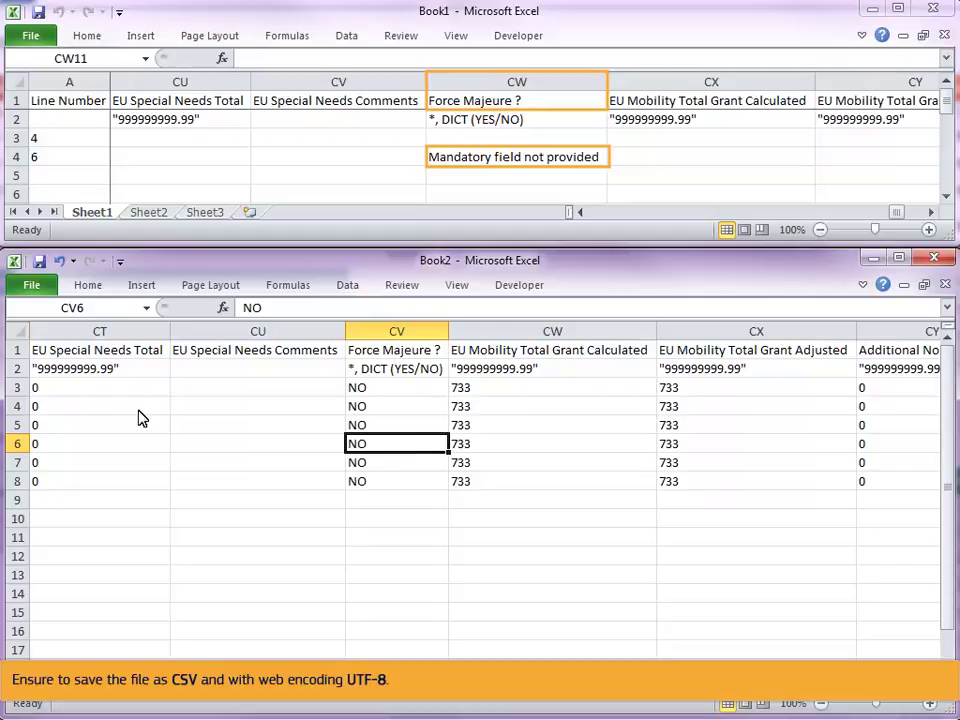
- Save the workbook as CSV (Comma delimited) with Unicode (UTF-8) encoding chosen in Web Options
{"action": "left_click", "coordinate": [36, 288]}
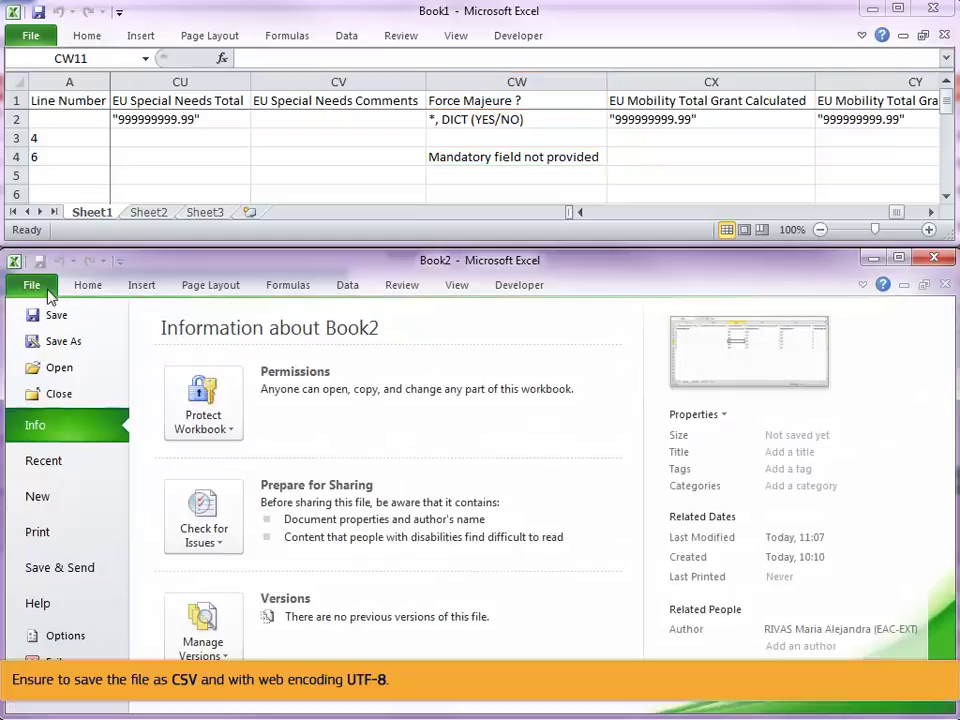
{"action": "left_click", "coordinate": [75, 342]}
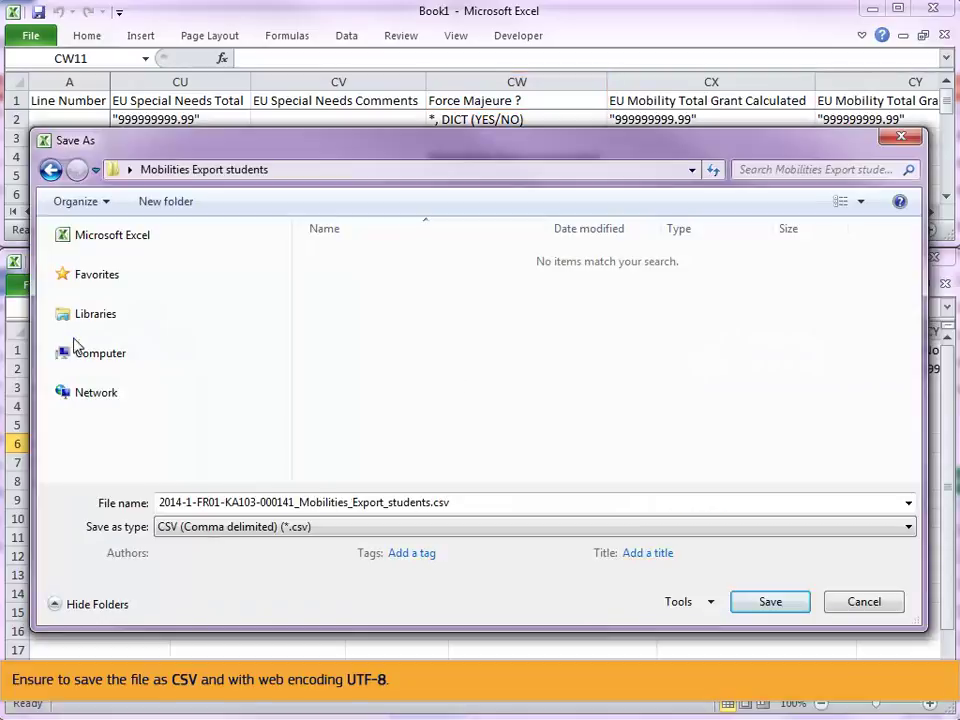
{"action": "left_click", "coordinate": [710, 603]}
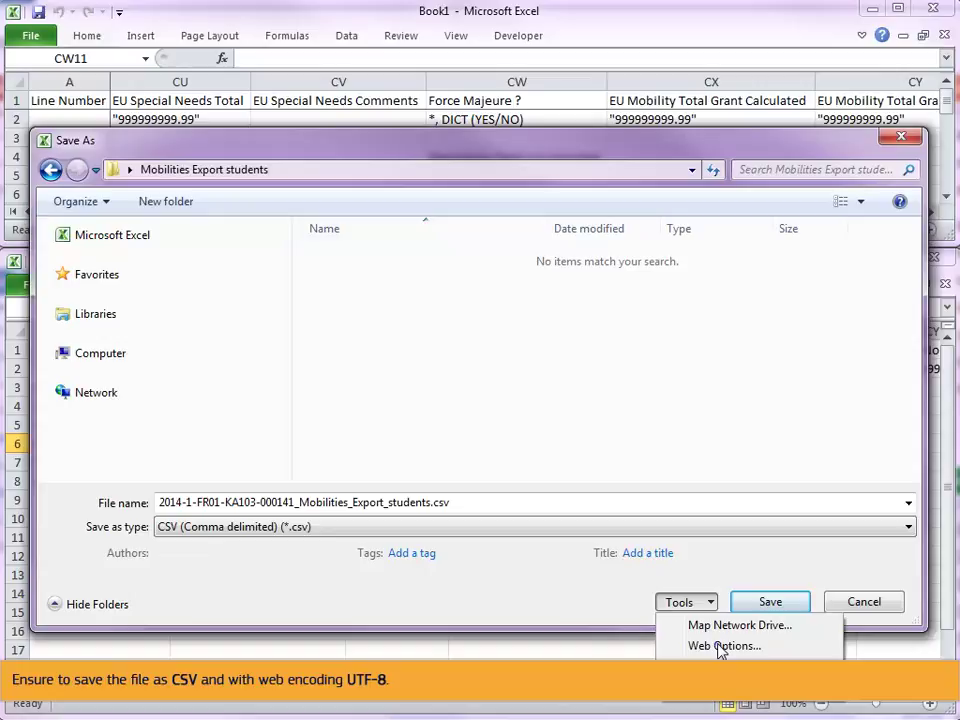
{"action": "left_click", "coordinate": [722, 647]}
{"action": "left_click", "coordinate": [533, 242]}
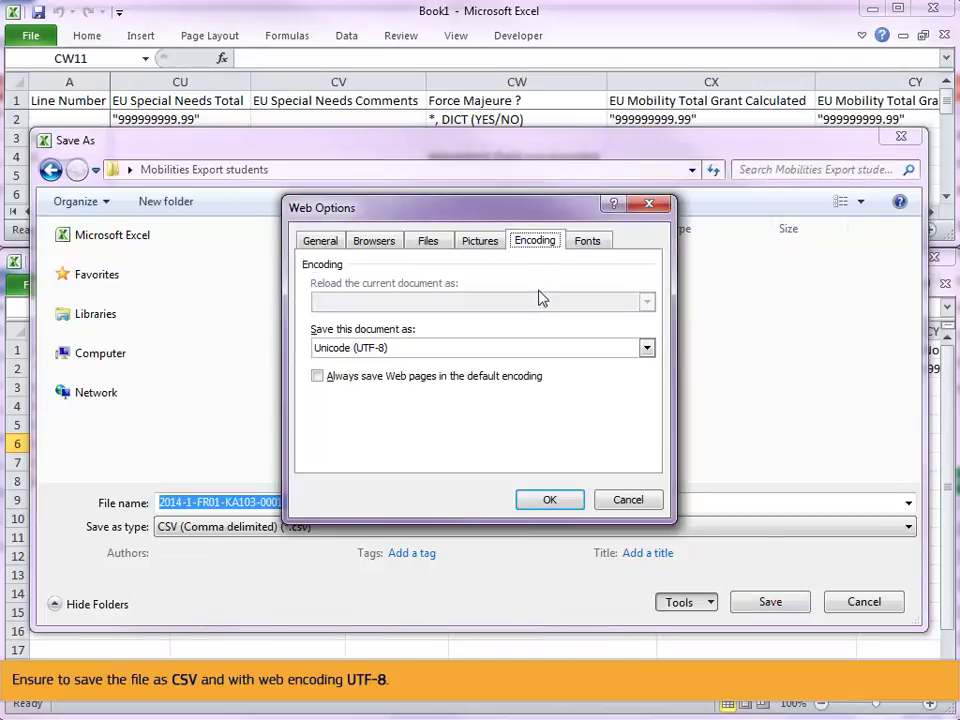
{"action": "left_click", "coordinate": [548, 499]}
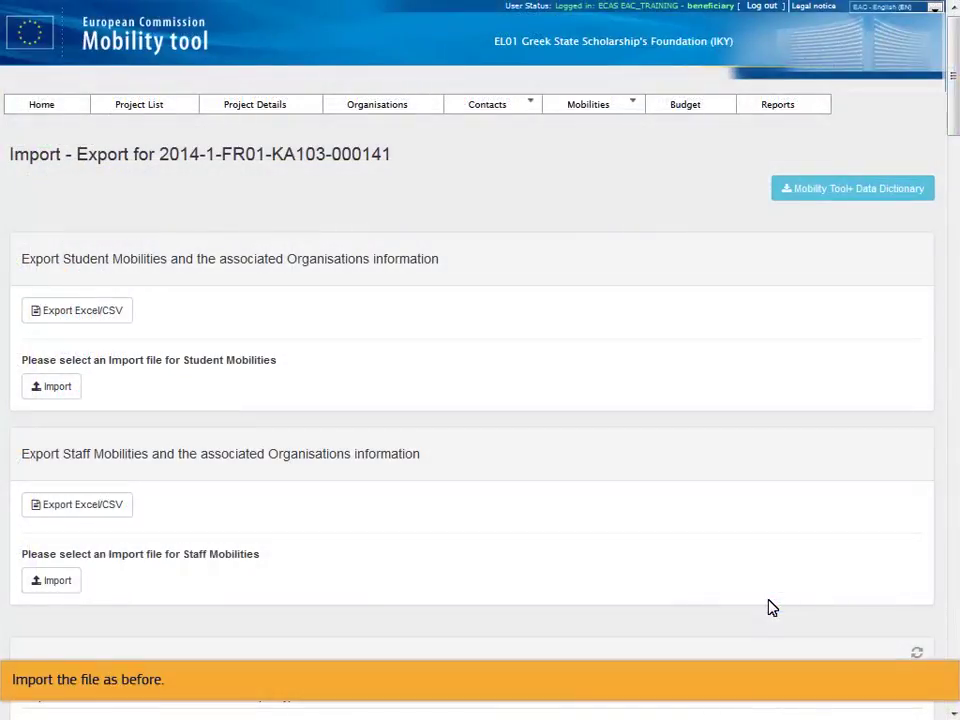
- Re-import the students CSV, refresh its status, and open the new error log in Excel
{"action": "left_click", "coordinate": [55, 388]}
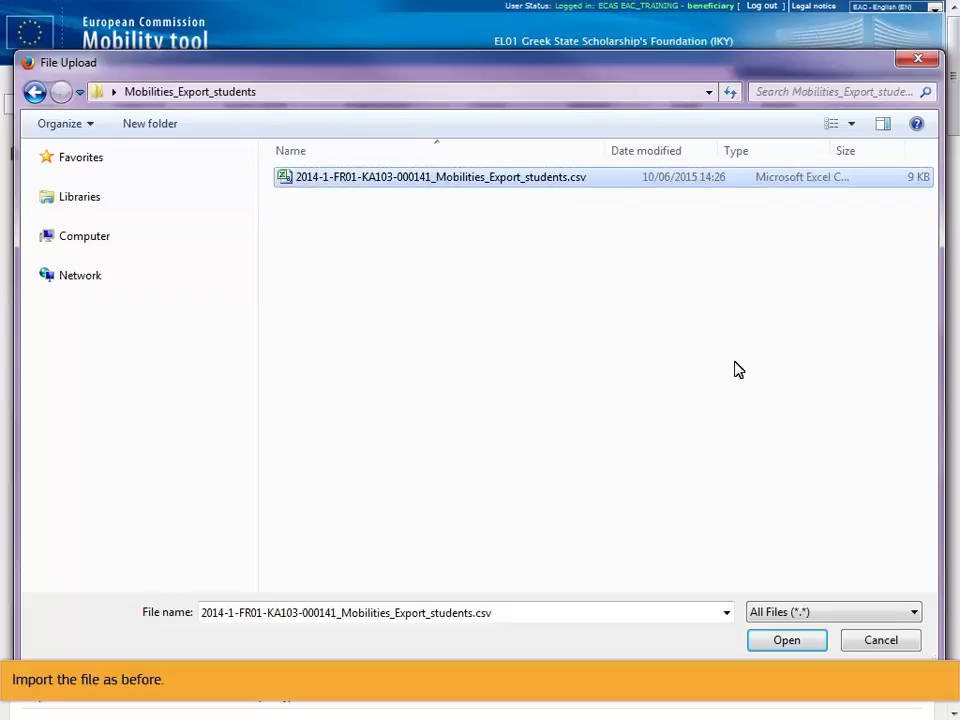
{"action": "left_click", "coordinate": [784, 641]}
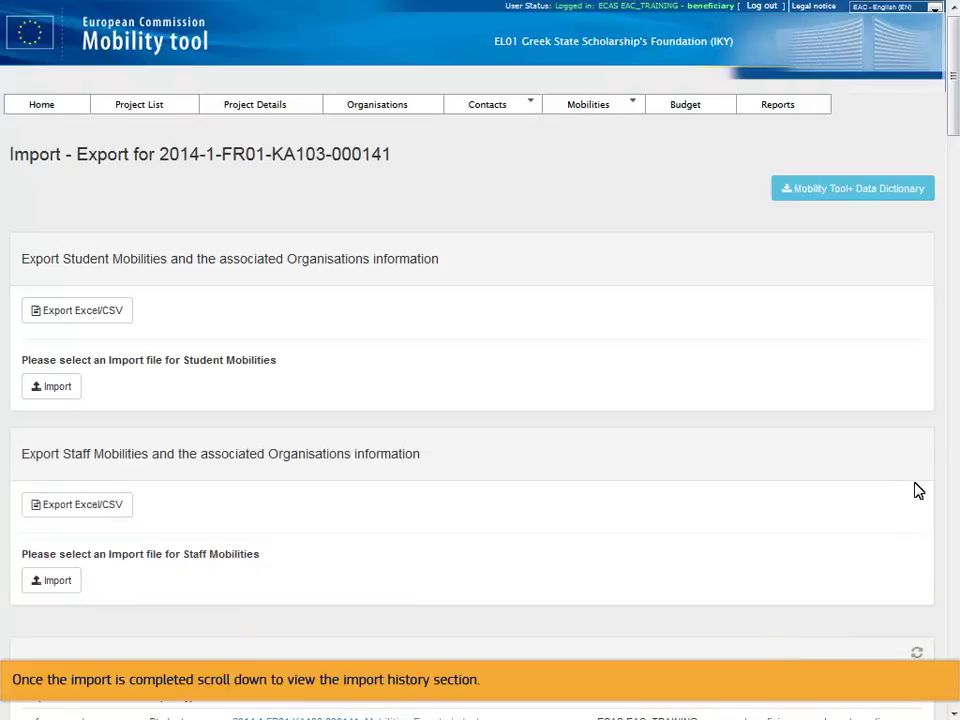
{"action": "scroll", "coordinate": [956, 122], "scroll_direction": "down", "scroll_amount": 2}
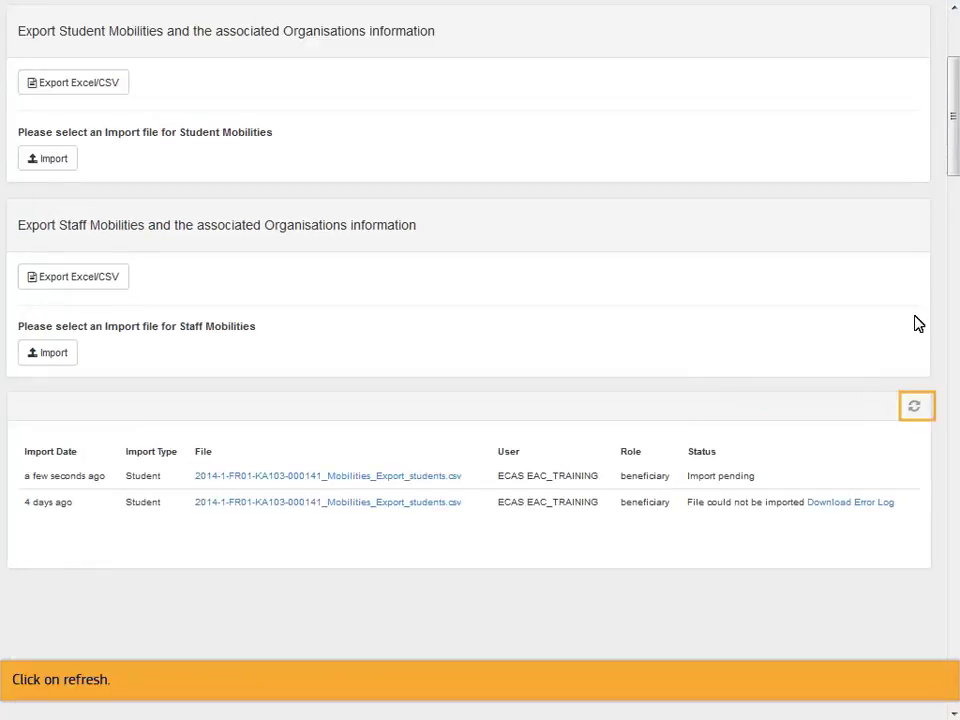
{"action": "left_click", "coordinate": [914, 406]}
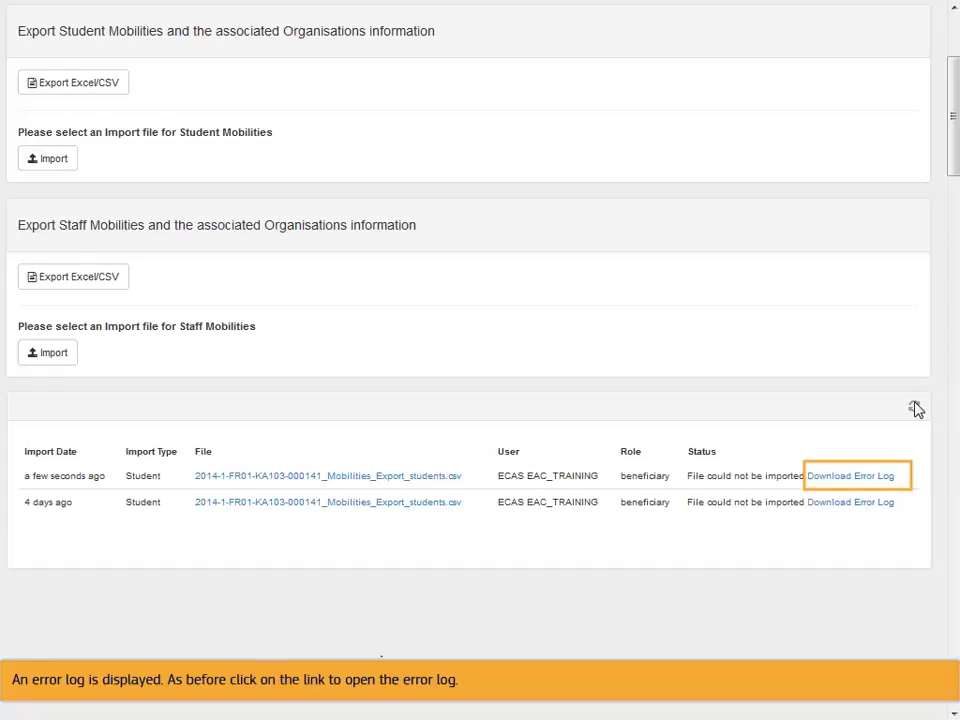
{"action": "left_click", "coordinate": [853, 478]}
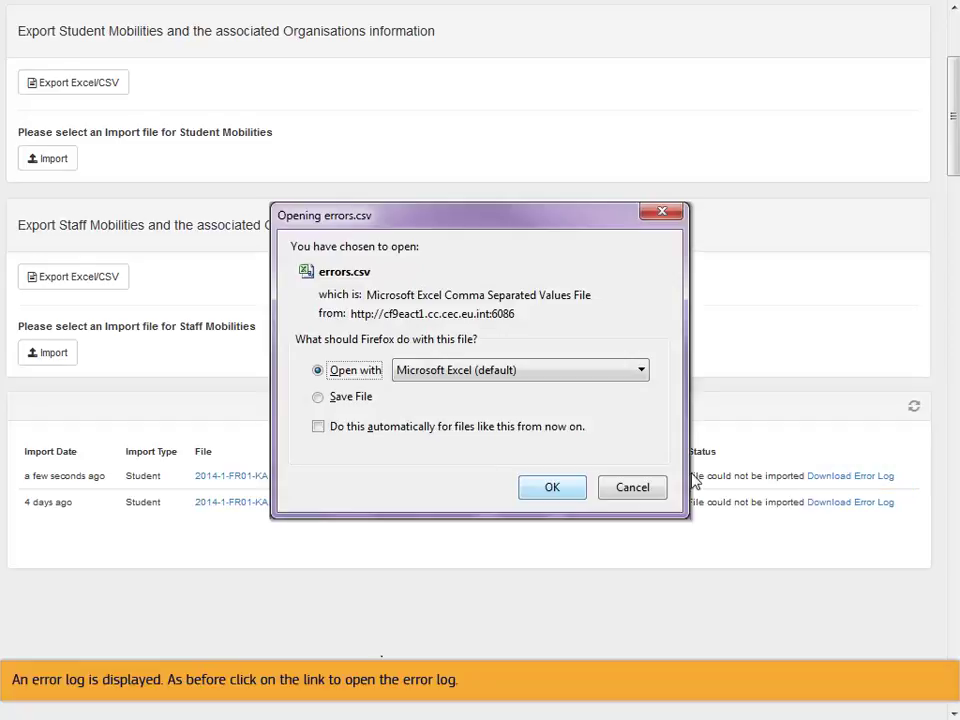
{"action": "left_click", "coordinate": [552, 487]}
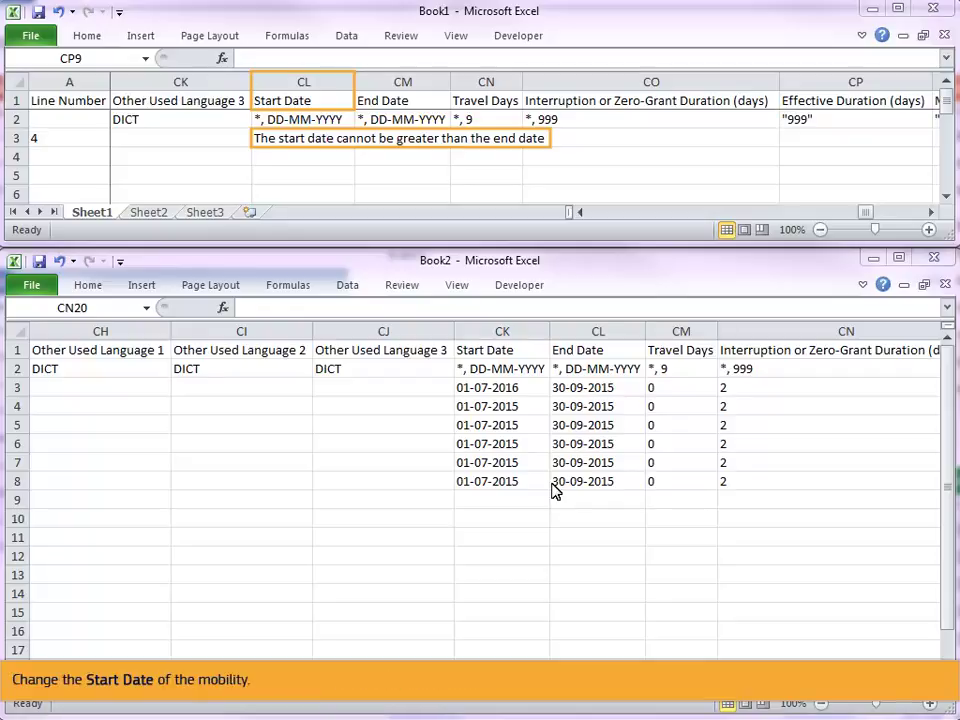
- Change CK3's start date from 01-07-2016 to 01-07-2015 and resave as UTF-8 CSV
{"action": "left_click", "coordinate": [522, 391]}
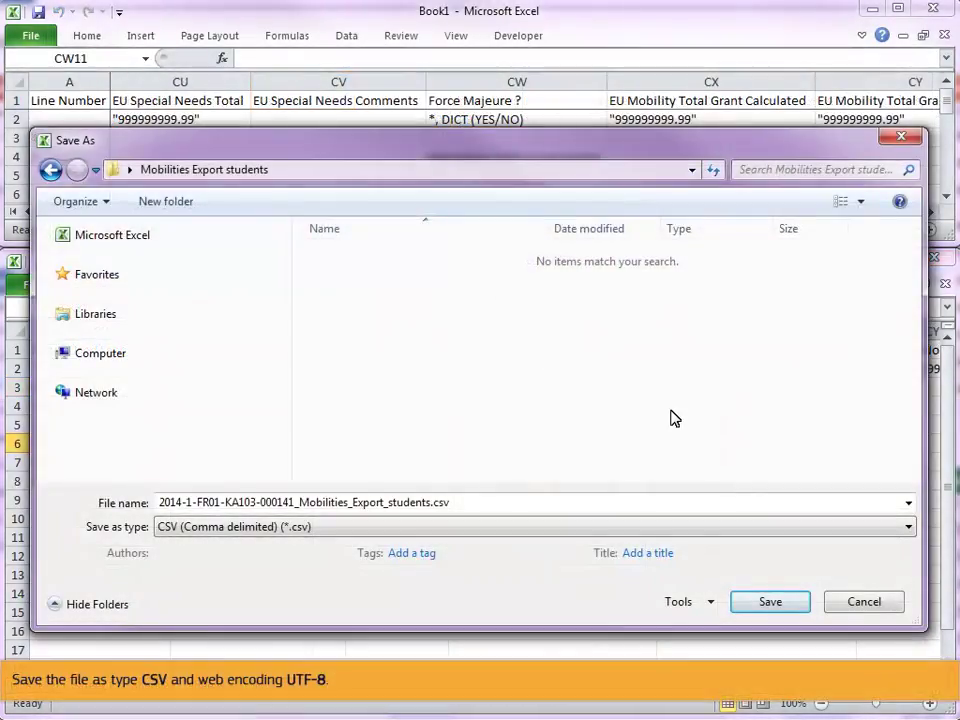
{"action": "left_click", "coordinate": [776, 604]}
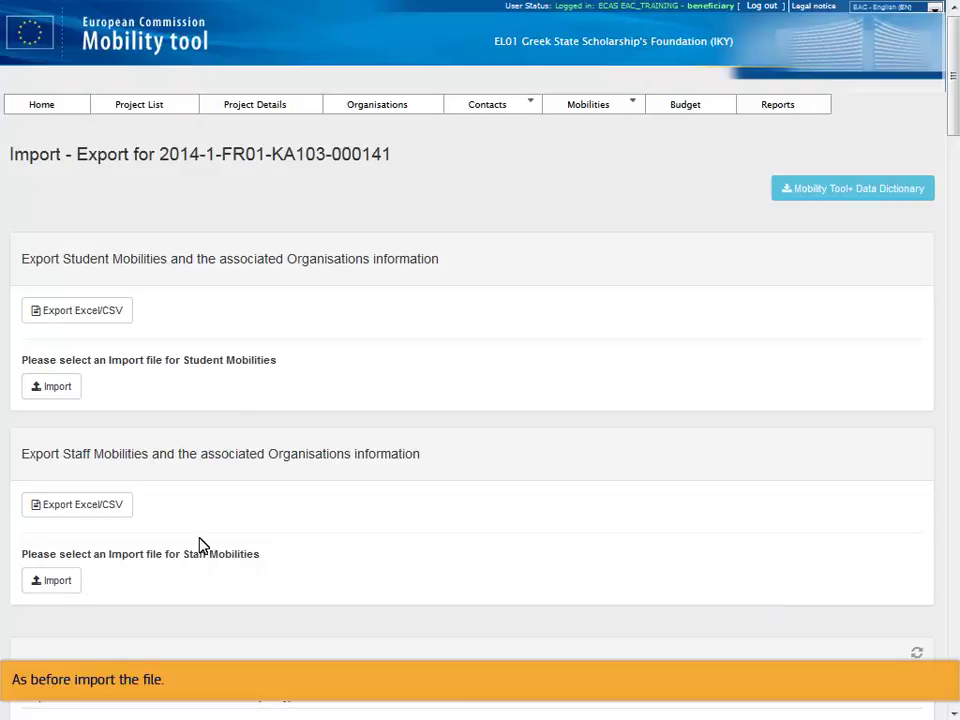
- Upload the corrected students CSV and refresh the import history to confirm 5 mobilities imported
{"action": "left_click", "coordinate": [56, 388]}
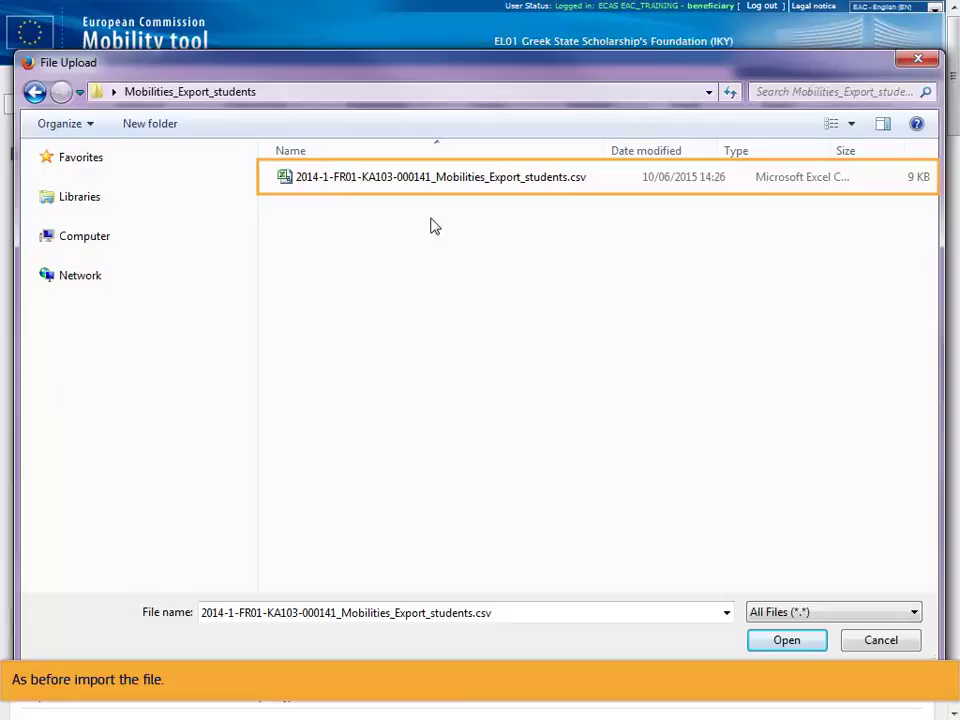
{"action": "left_click", "coordinate": [437, 178]}
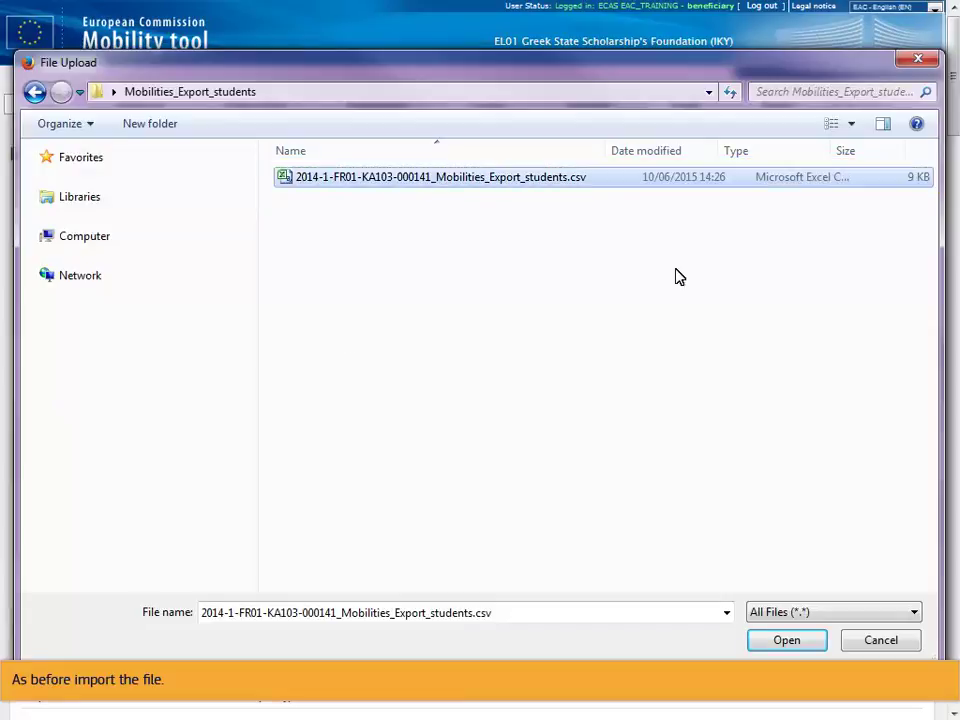
{"action": "left_click", "coordinate": [785, 642]}
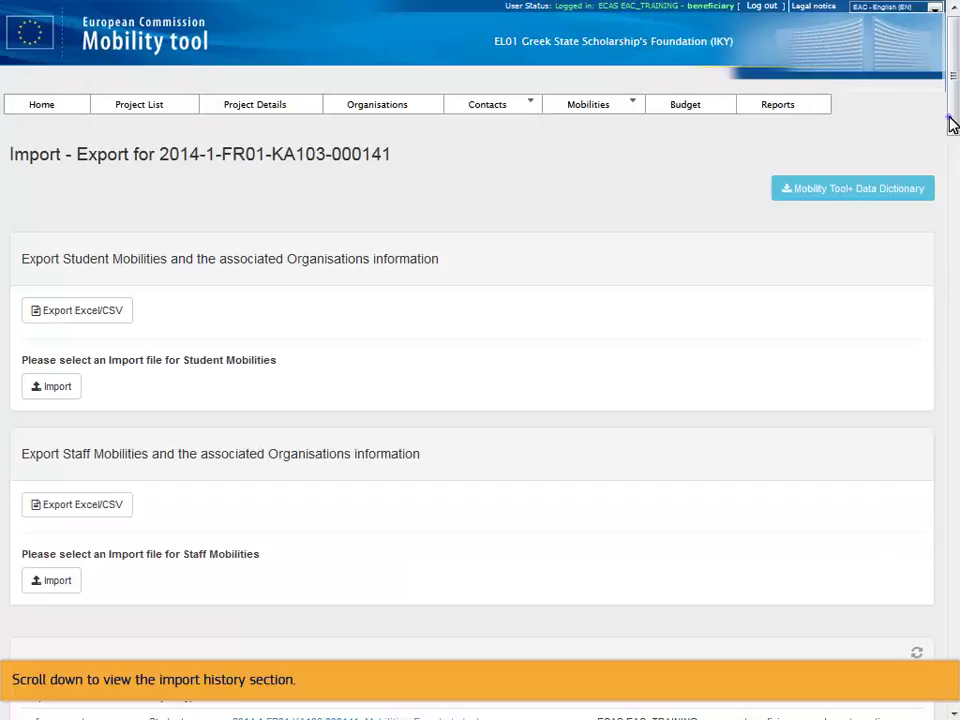
{"action": "scroll", "coordinate": [951, 123], "scroll_direction": "down", "scroll_amount": 3}
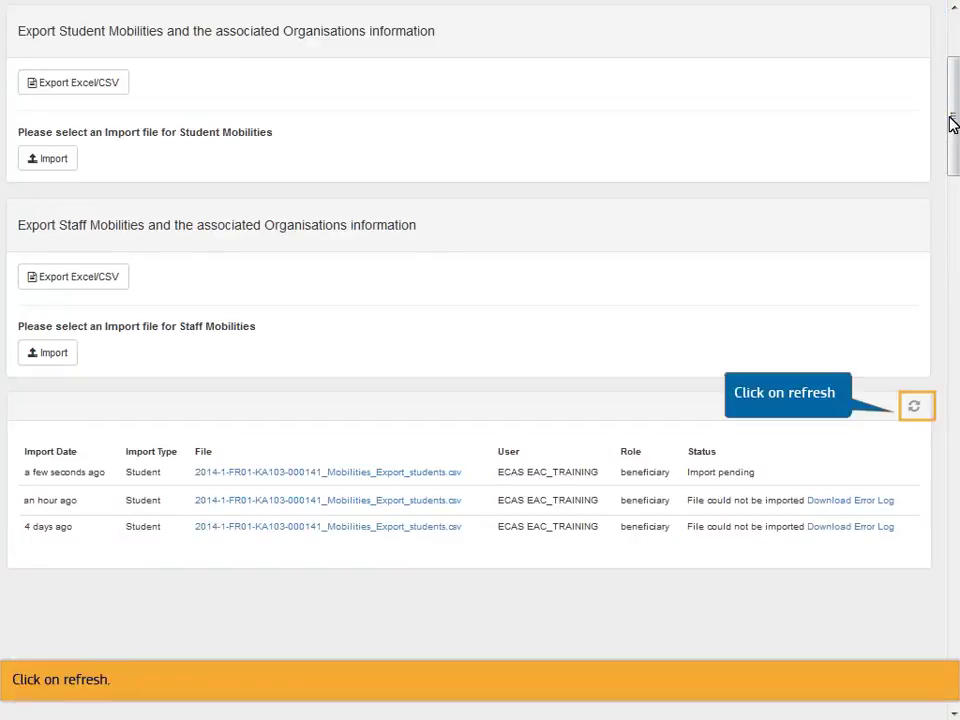
{"action": "left_click", "coordinate": [914, 405]}
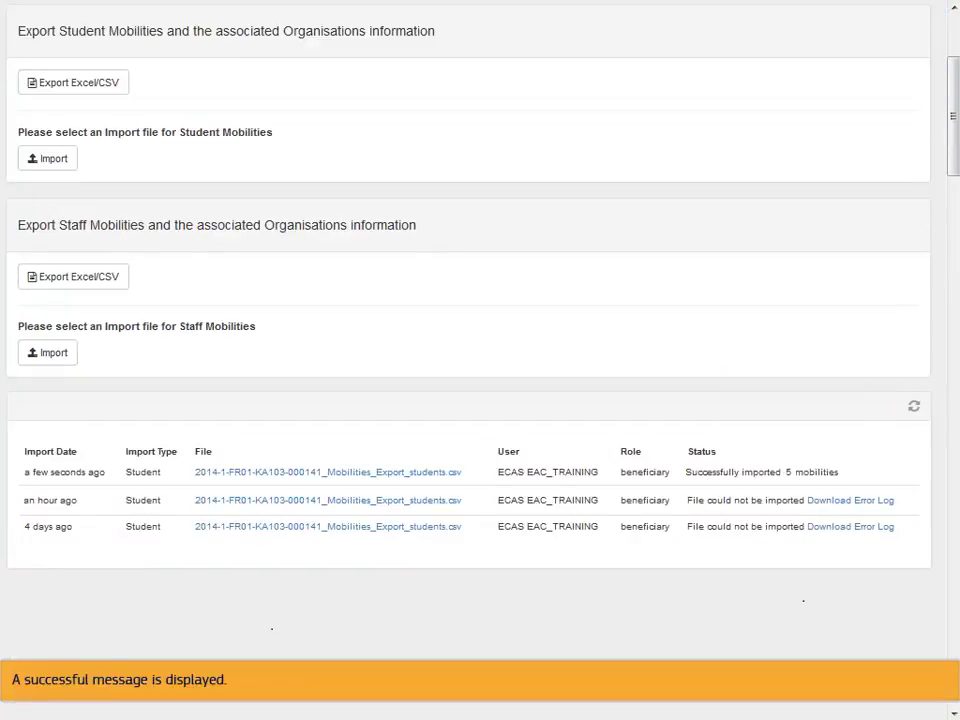